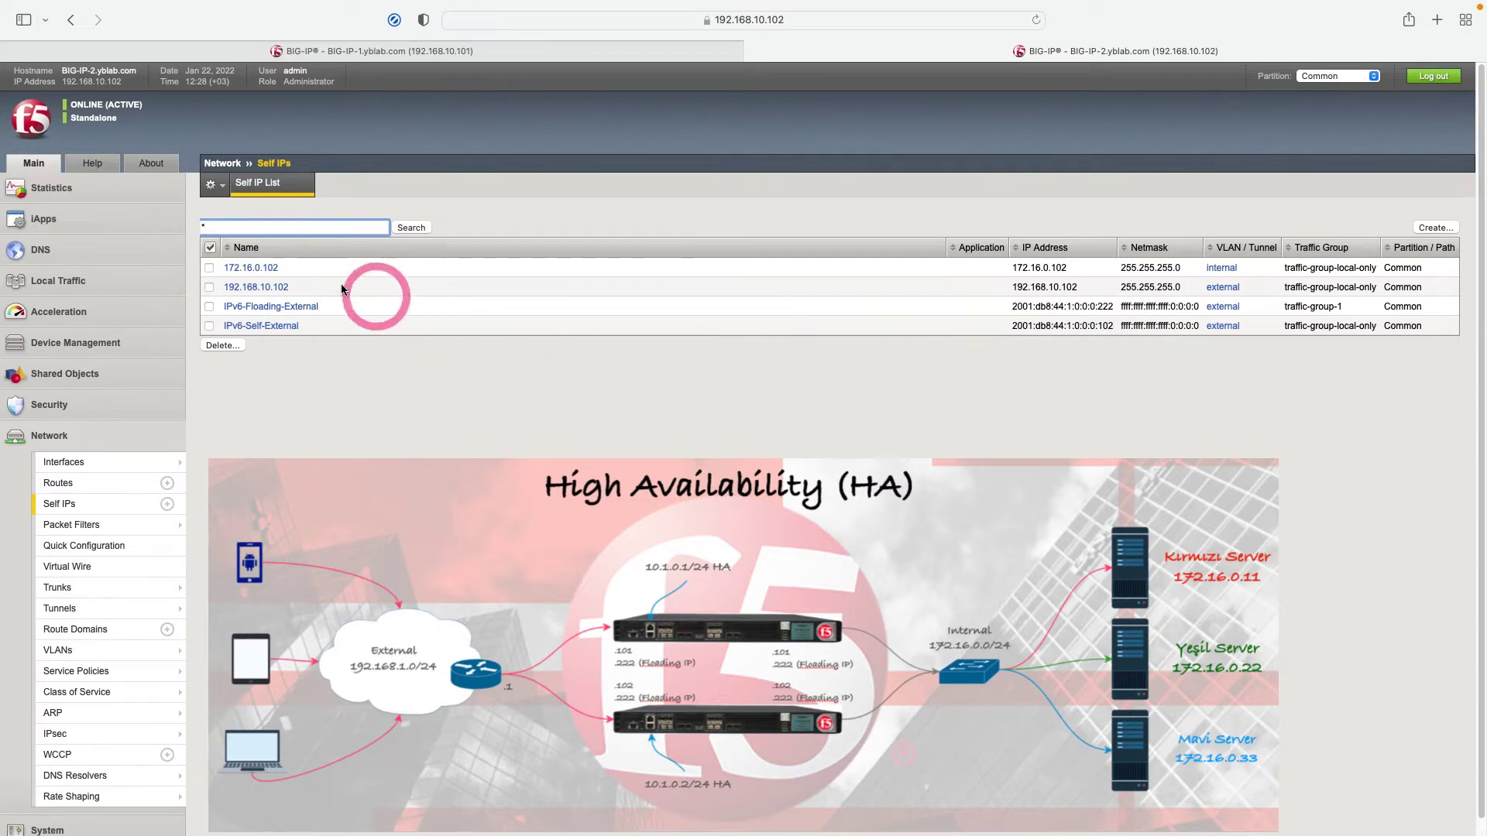
Check BIG-IP-2's route list, then bring up BIG-IP-1's Welcome page.
{"action": "left_click", "coordinate": [299, 289]}
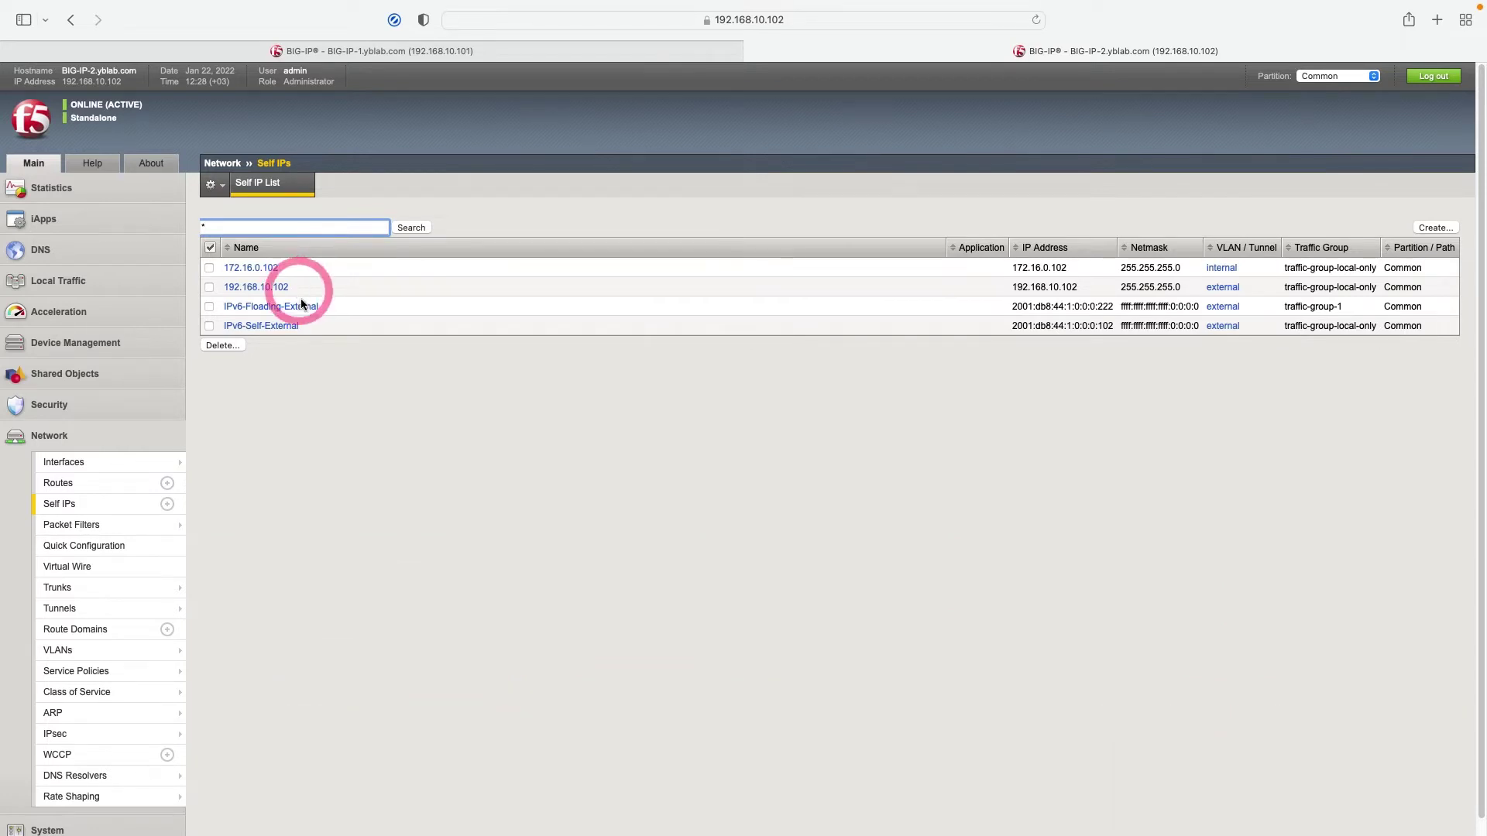
{"action": "left_click", "coordinate": [53, 484]}
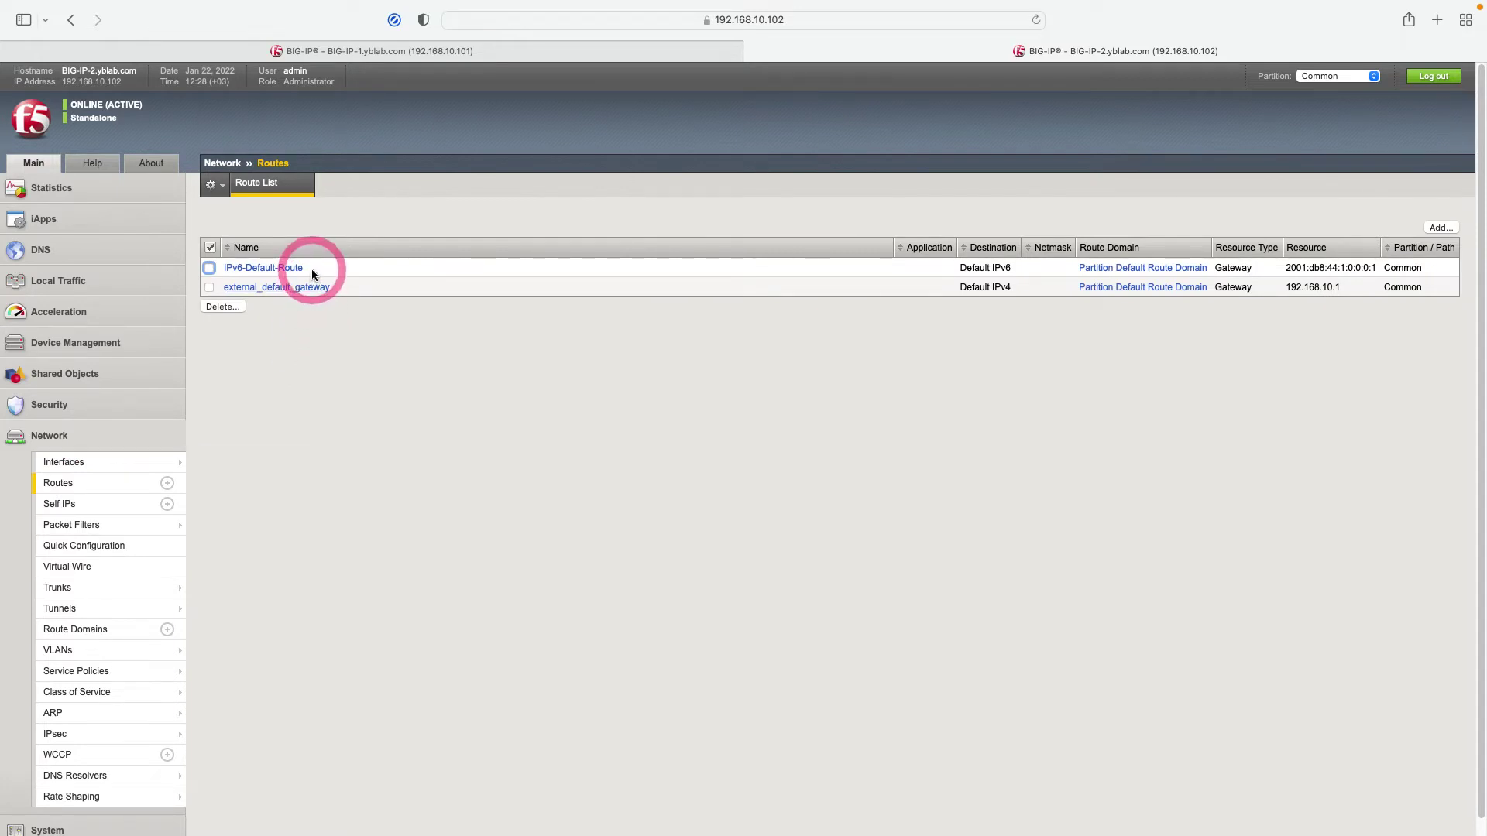
{"action": "left_click", "coordinate": [31, 120]}
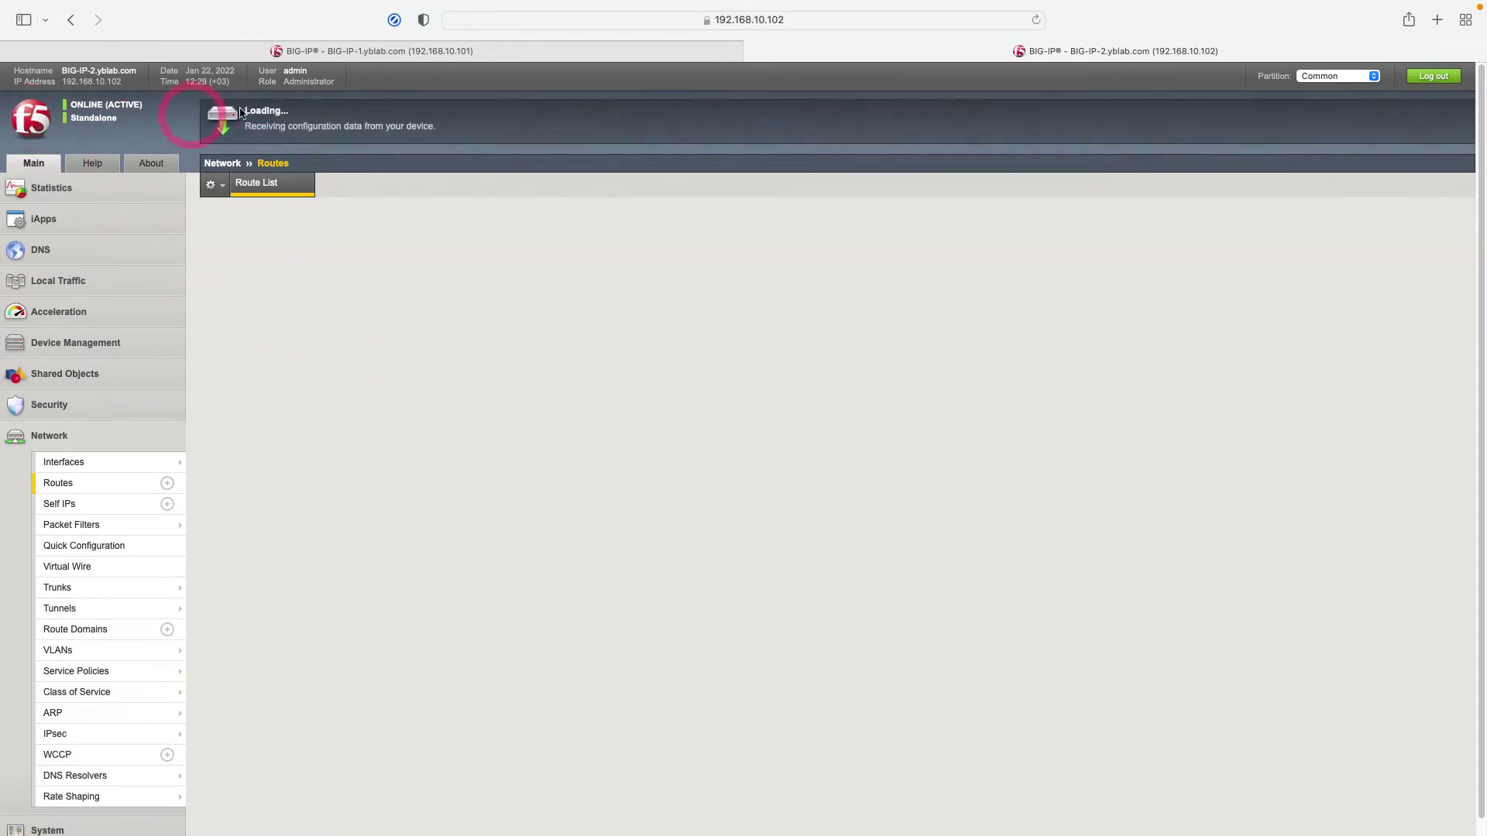
{"action": "left_click", "coordinate": [302, 51]}
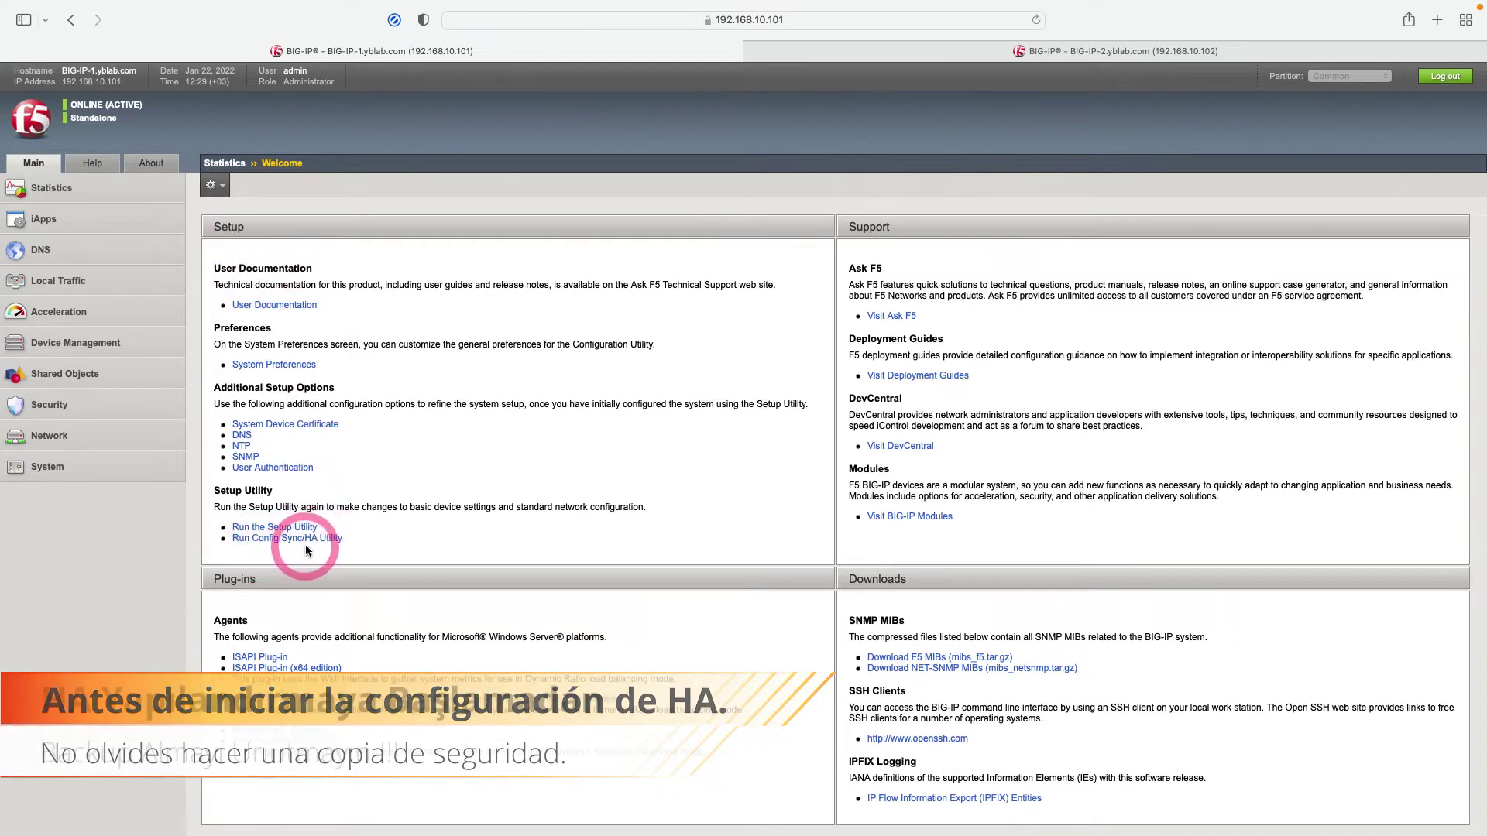
Launch the Run Config Sync/HA Utility wizard from BIG-IP-1's Welcome page.
{"action": "left_click", "coordinate": [330, 544]}
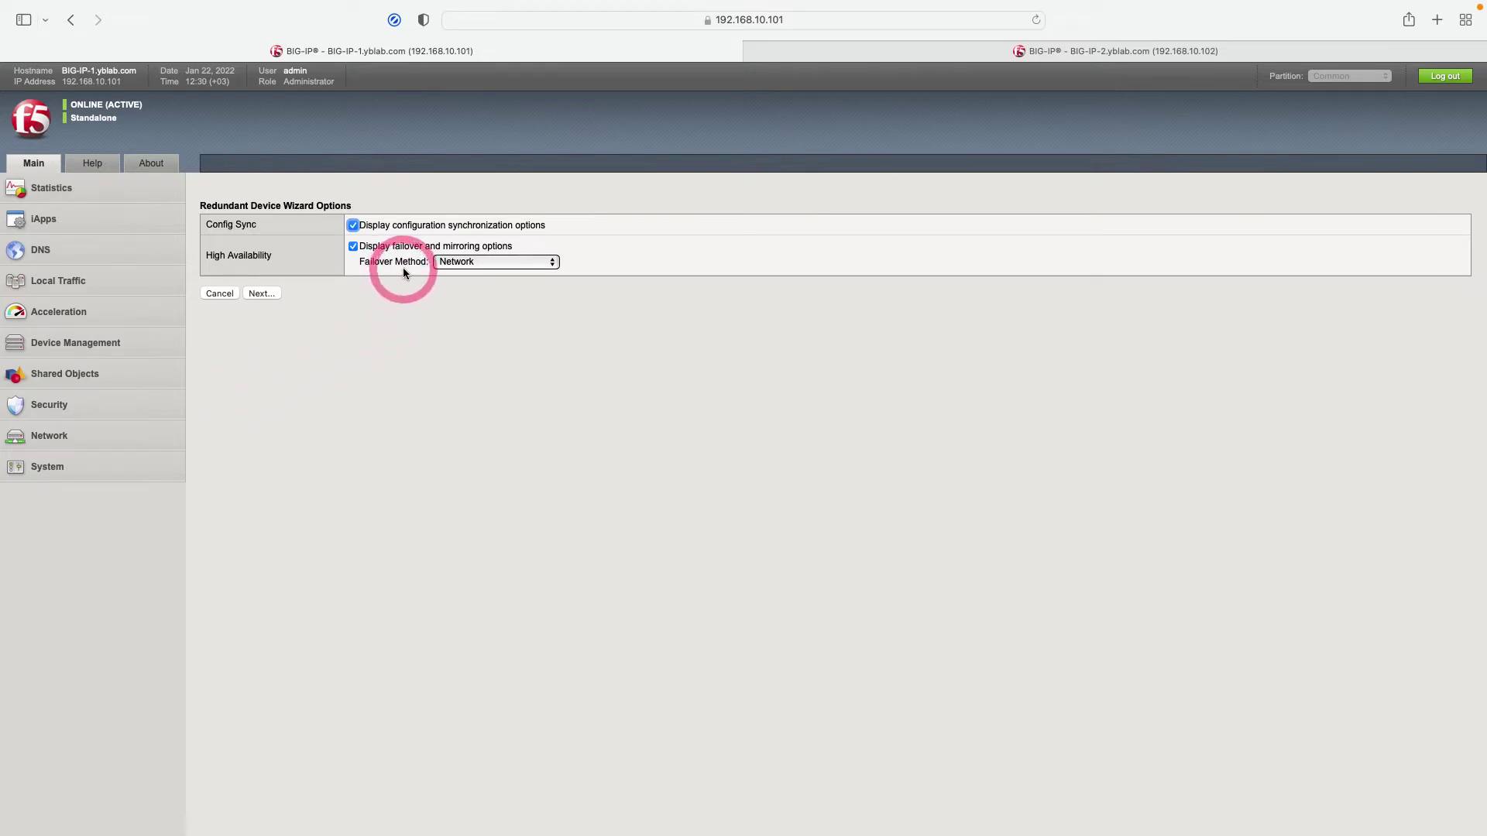
Review the Serial and Network-plus-Serial failover options, keep Network, and continue.
{"action": "left_click", "coordinate": [466, 264]}
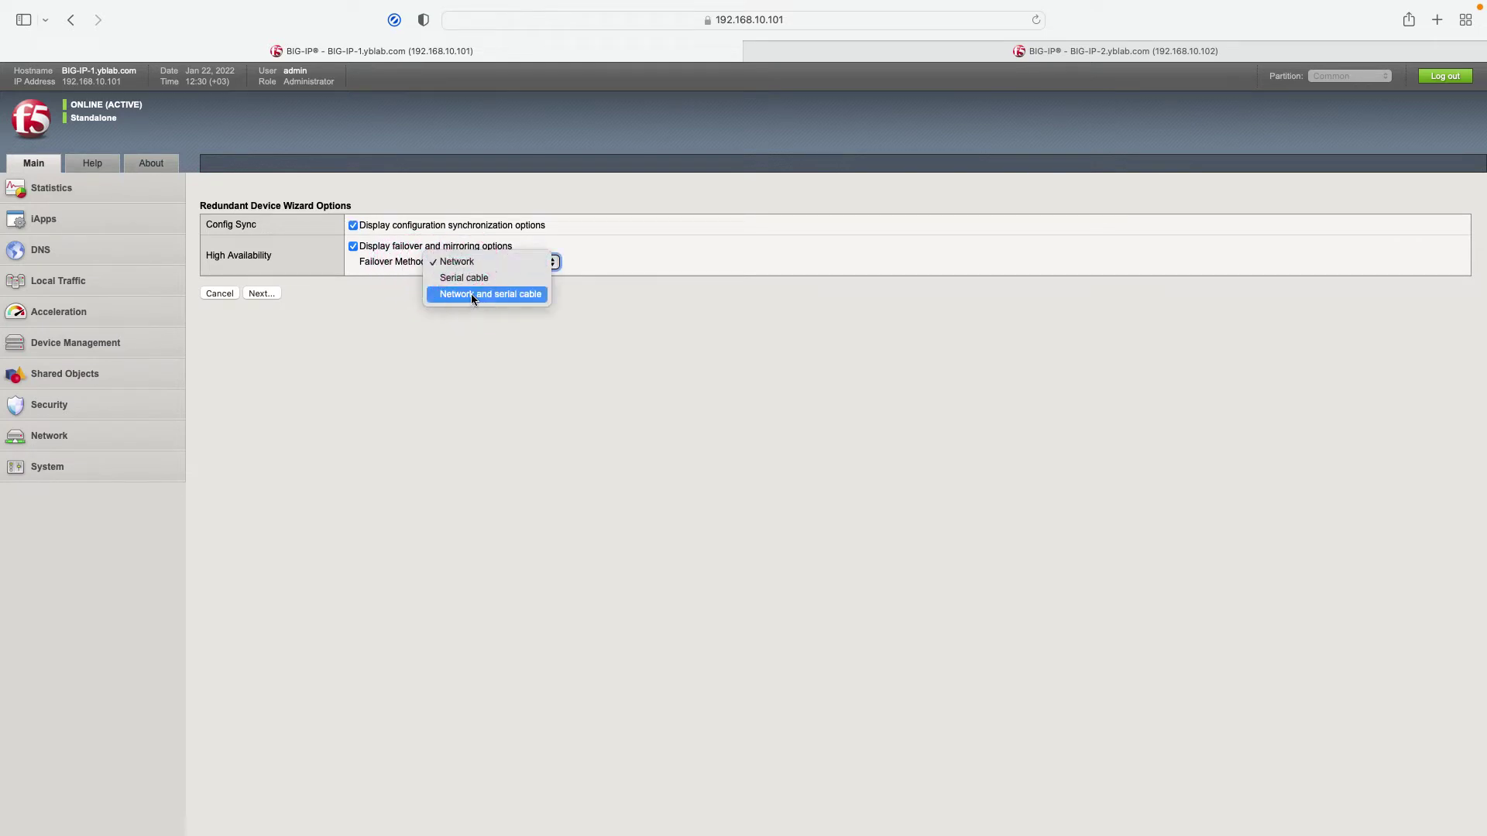
{"action": "left_click", "coordinate": [468, 280]}
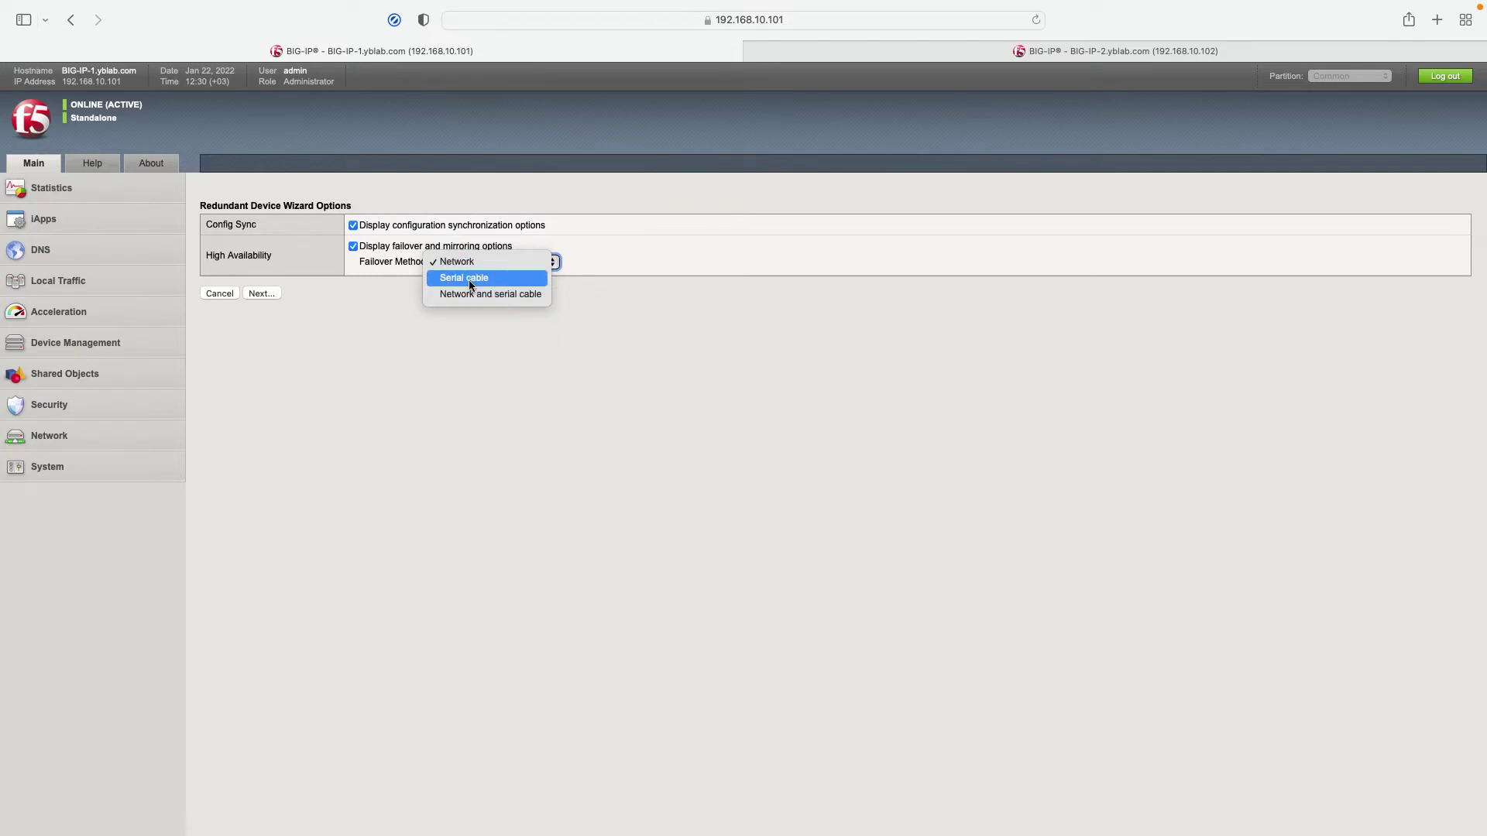
{"action": "left_click", "coordinate": [467, 265]}
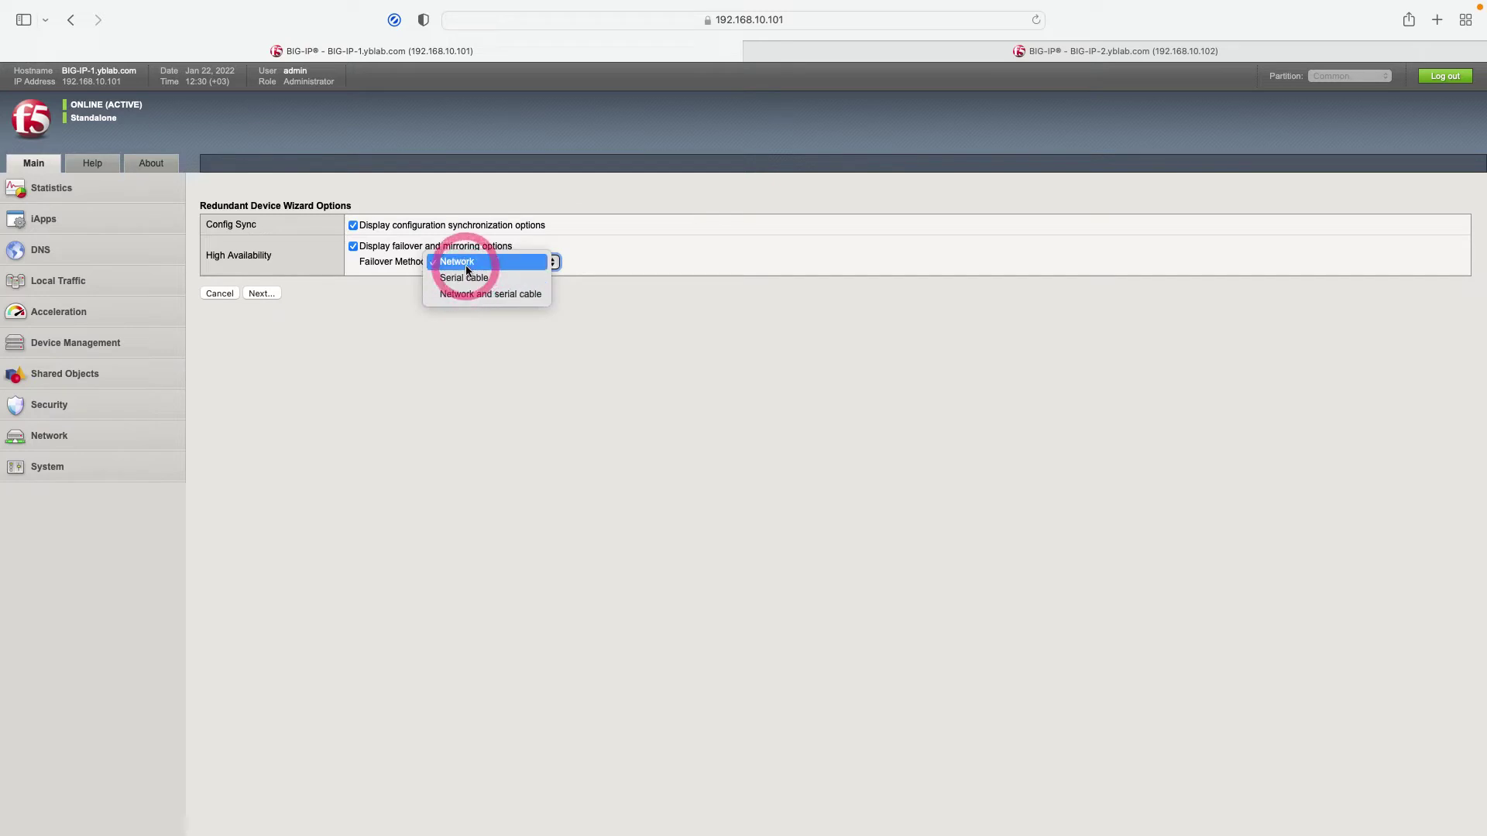
{"action": "left_click_drag", "start_coordinate": [466, 265], "coordinate": [465, 299]}
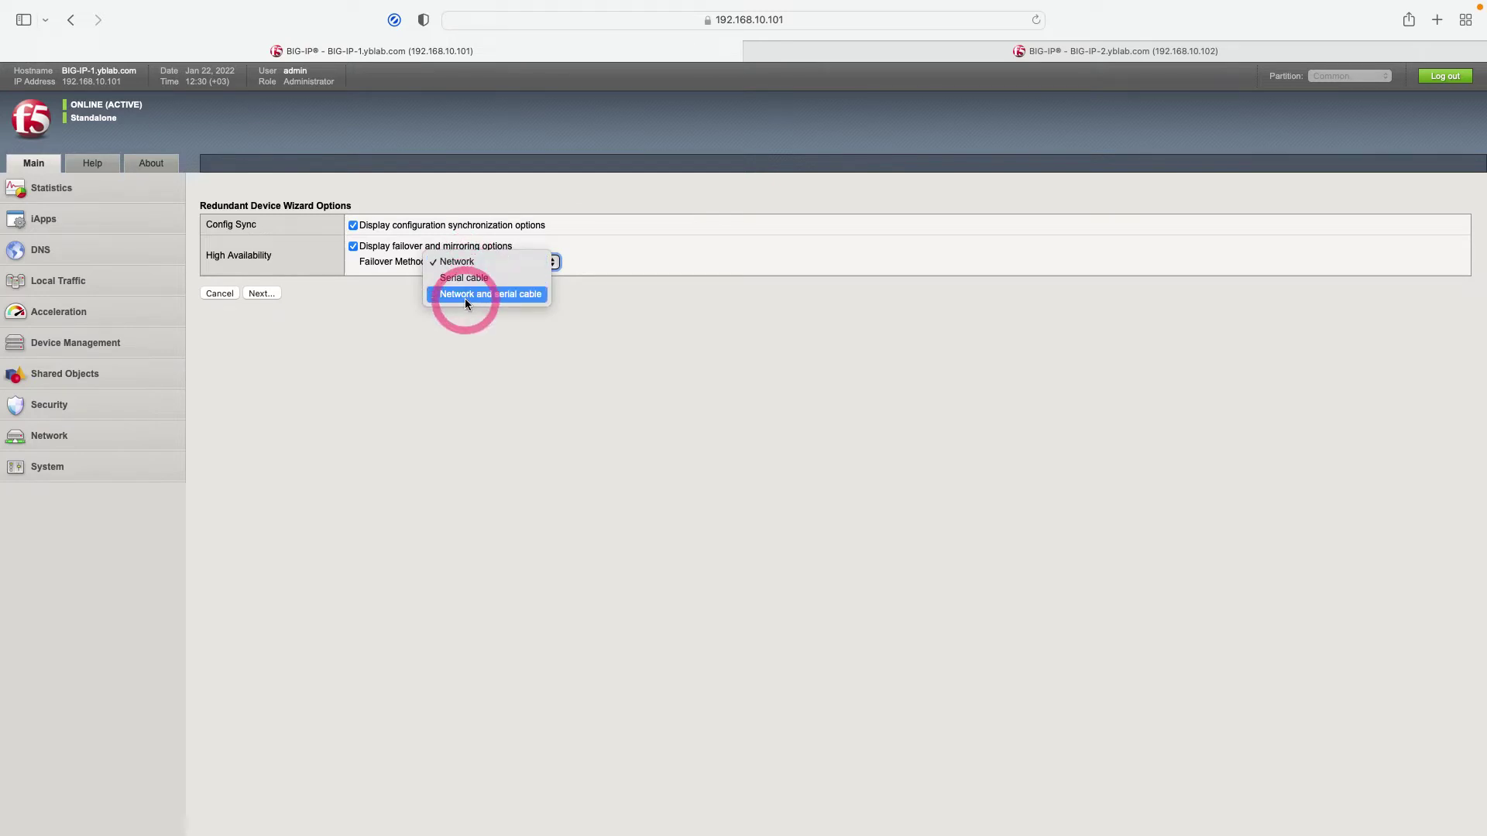
{"action": "left_click_drag", "start_coordinate": [465, 299], "coordinate": [463, 264]}
{"action": "left_click", "coordinate": [273, 293]}
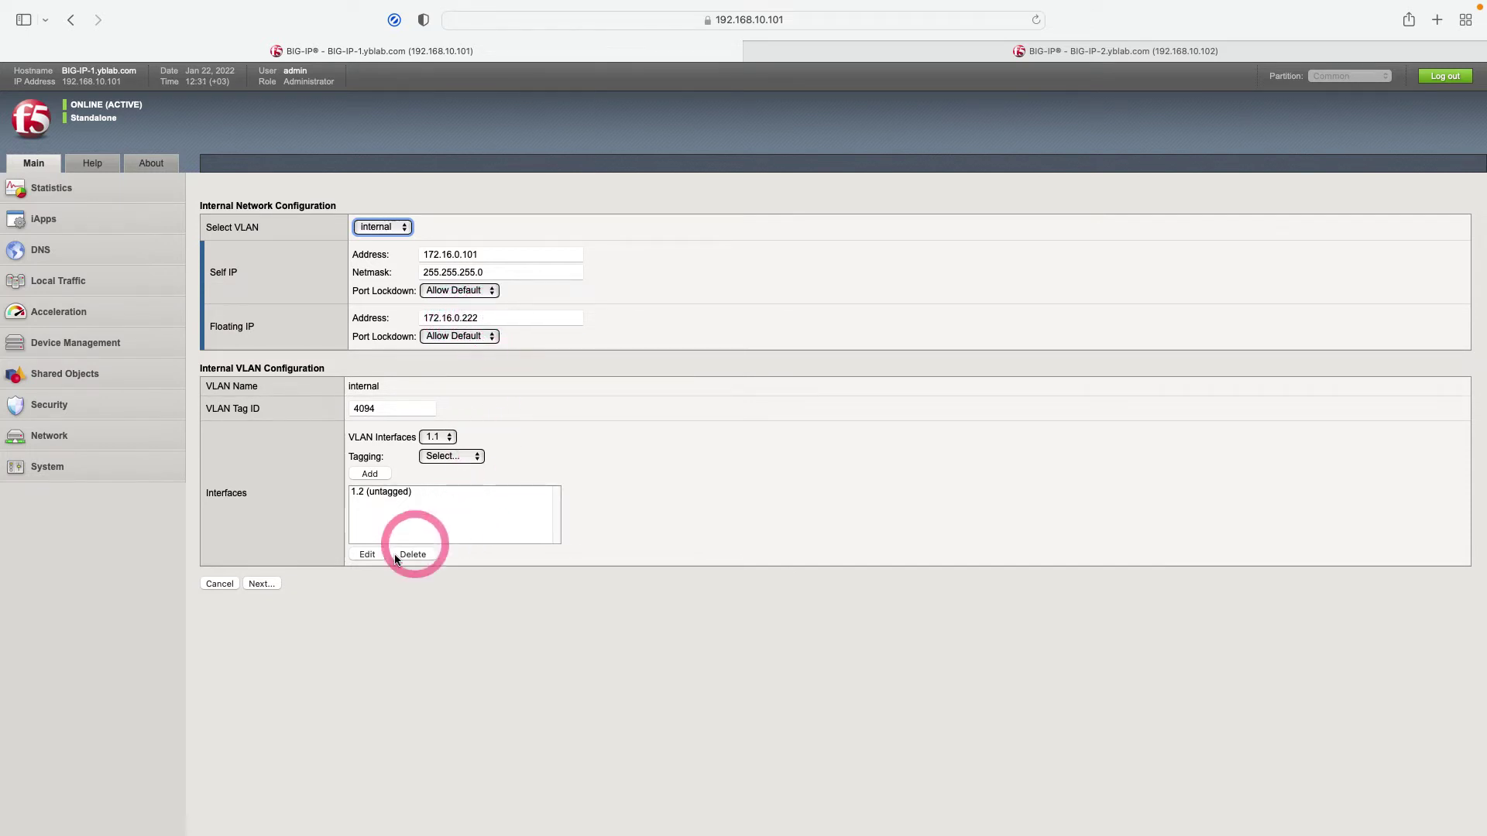
Accept BIG-IP-1's default internal network, HA network, NTP and DNS settings, showing ConfigSync address choices.
{"action": "left_click", "coordinate": [264, 585]}
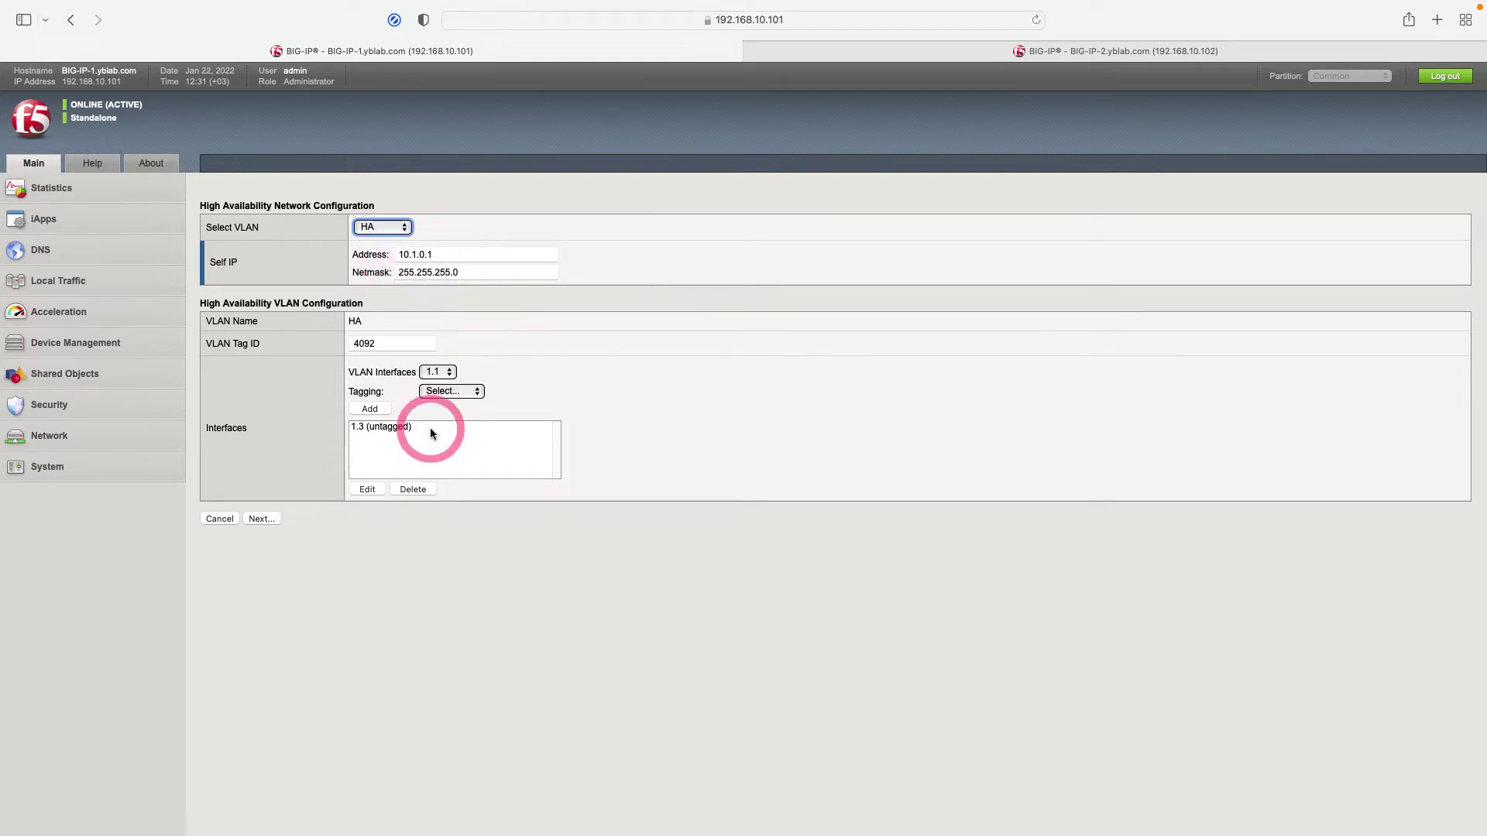
{"action": "left_click", "coordinate": [263, 519]}
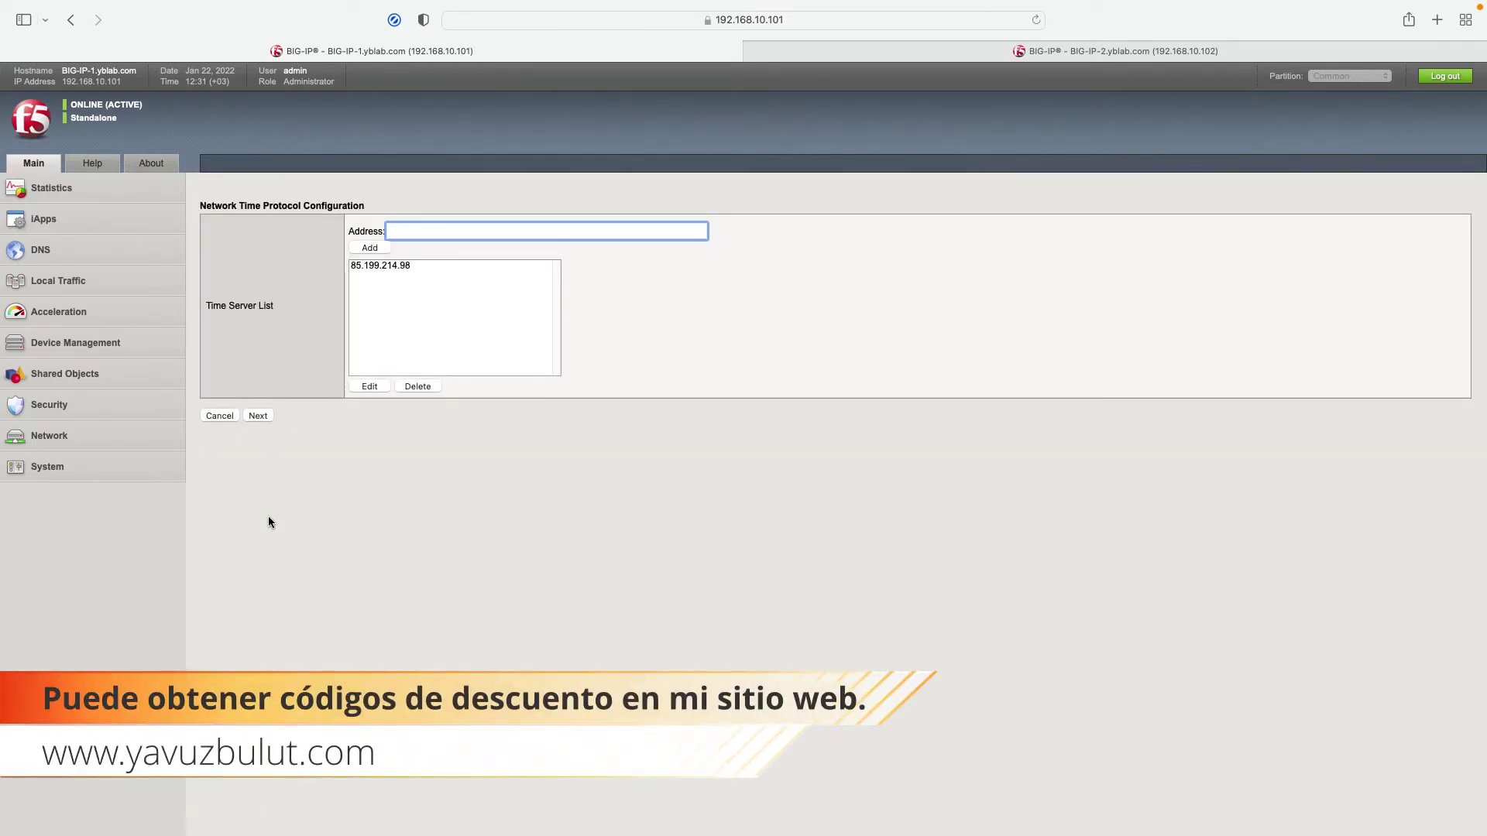
{"action": "left_click", "coordinate": [268, 416]}
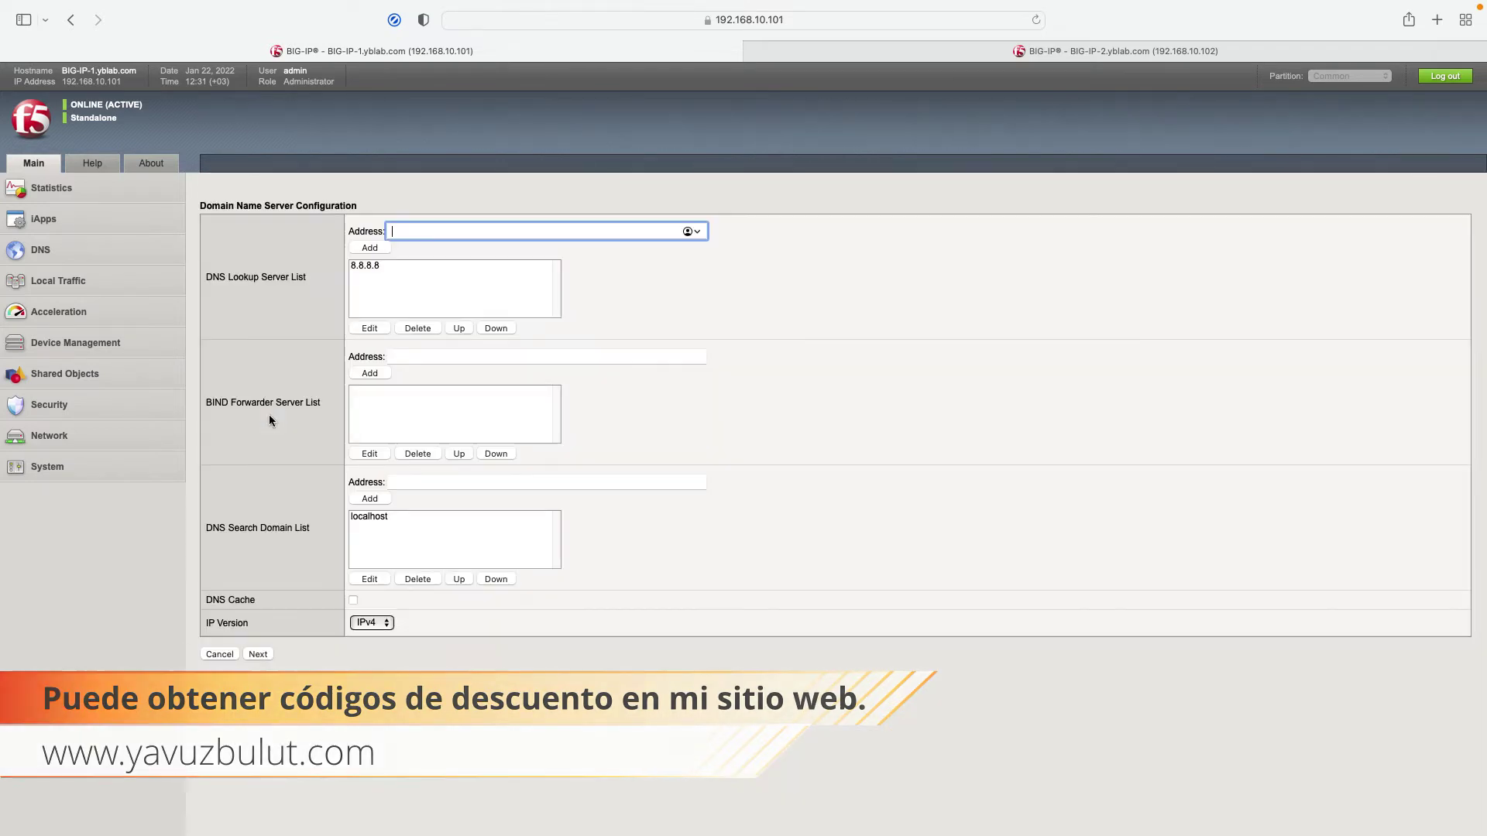
{"action": "left_click", "coordinate": [257, 655]}
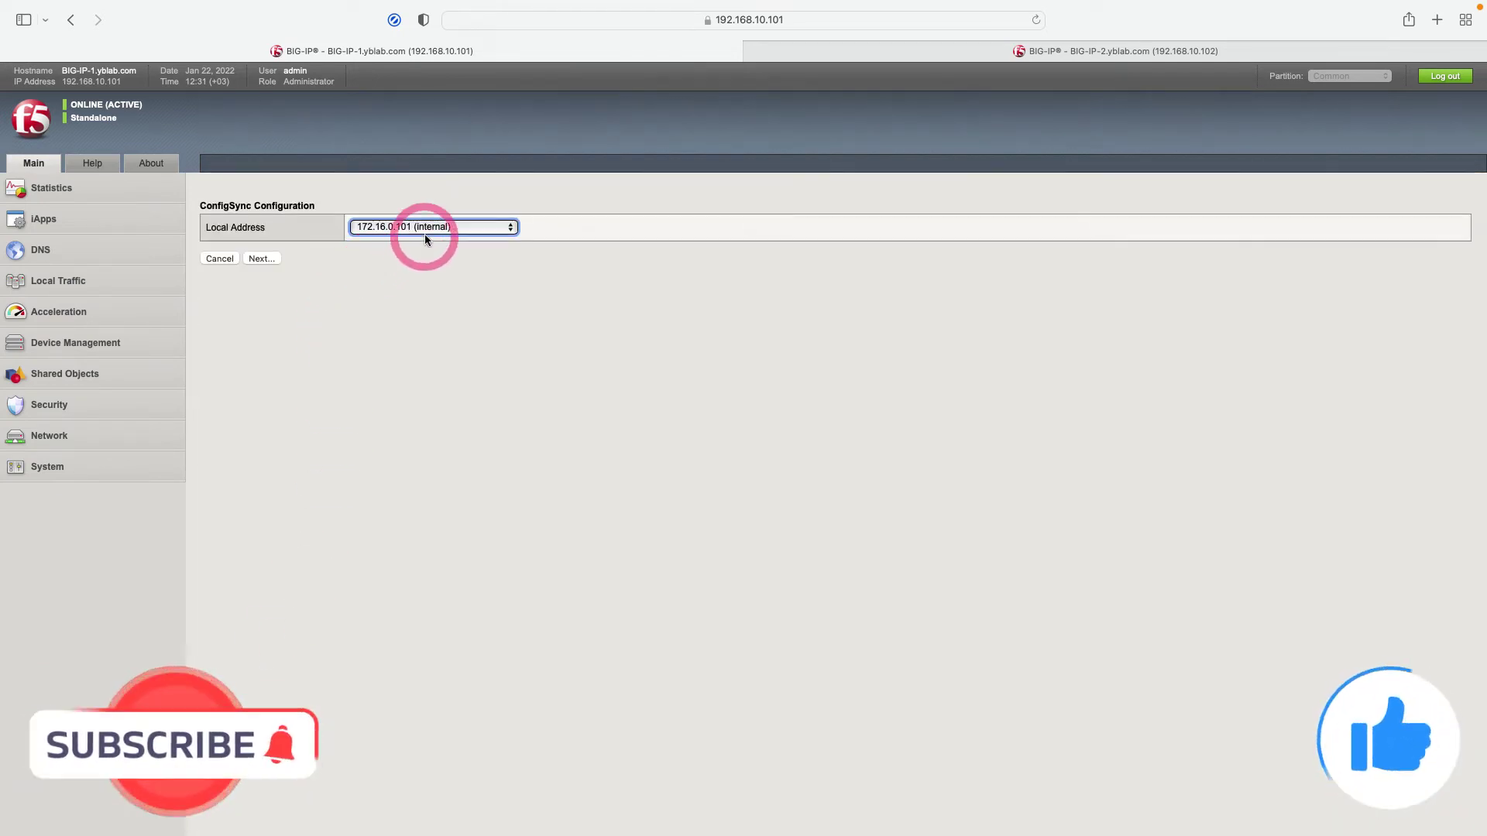
{"action": "left_click", "coordinate": [426, 226]}
Choose 10.1.0.1 (HA) for ConfigSync and accept the failover unicast and mirroring defaults.
{"action": "left_click", "coordinate": [421, 211]}
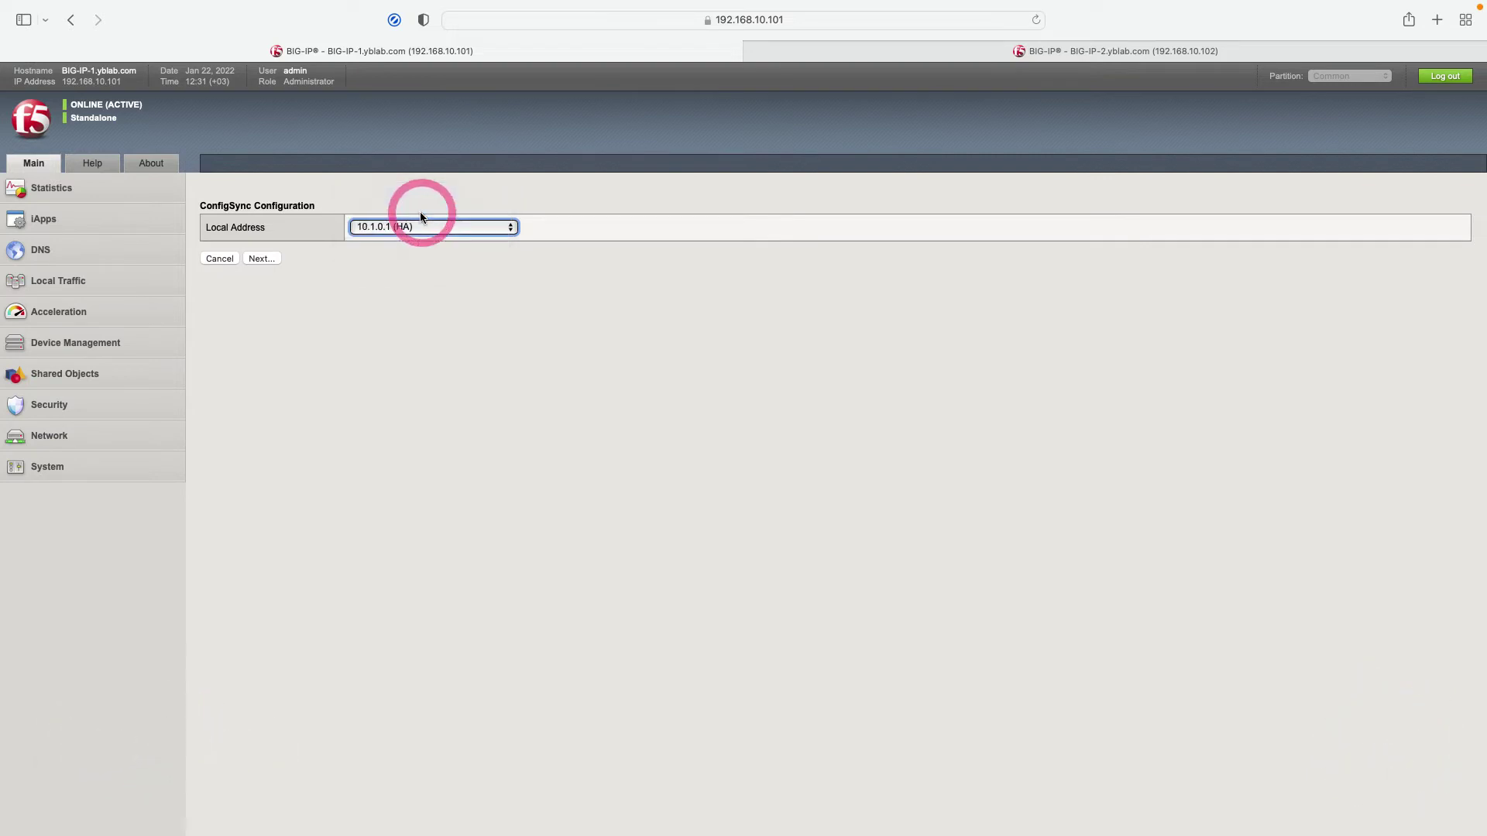
{"action": "left_click", "coordinate": [260, 258]}
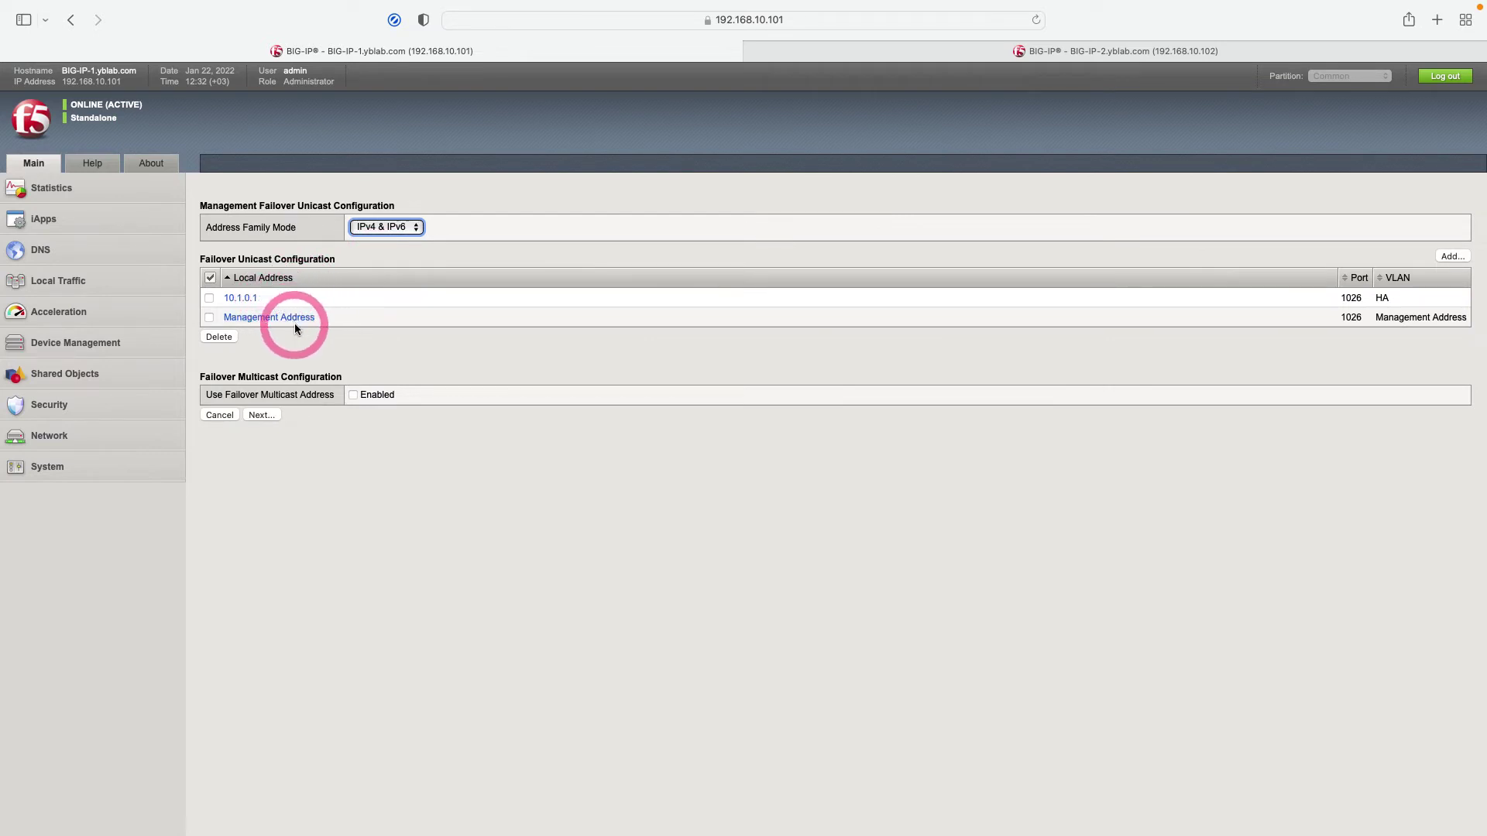
{"action": "left_click", "coordinate": [263, 415]}
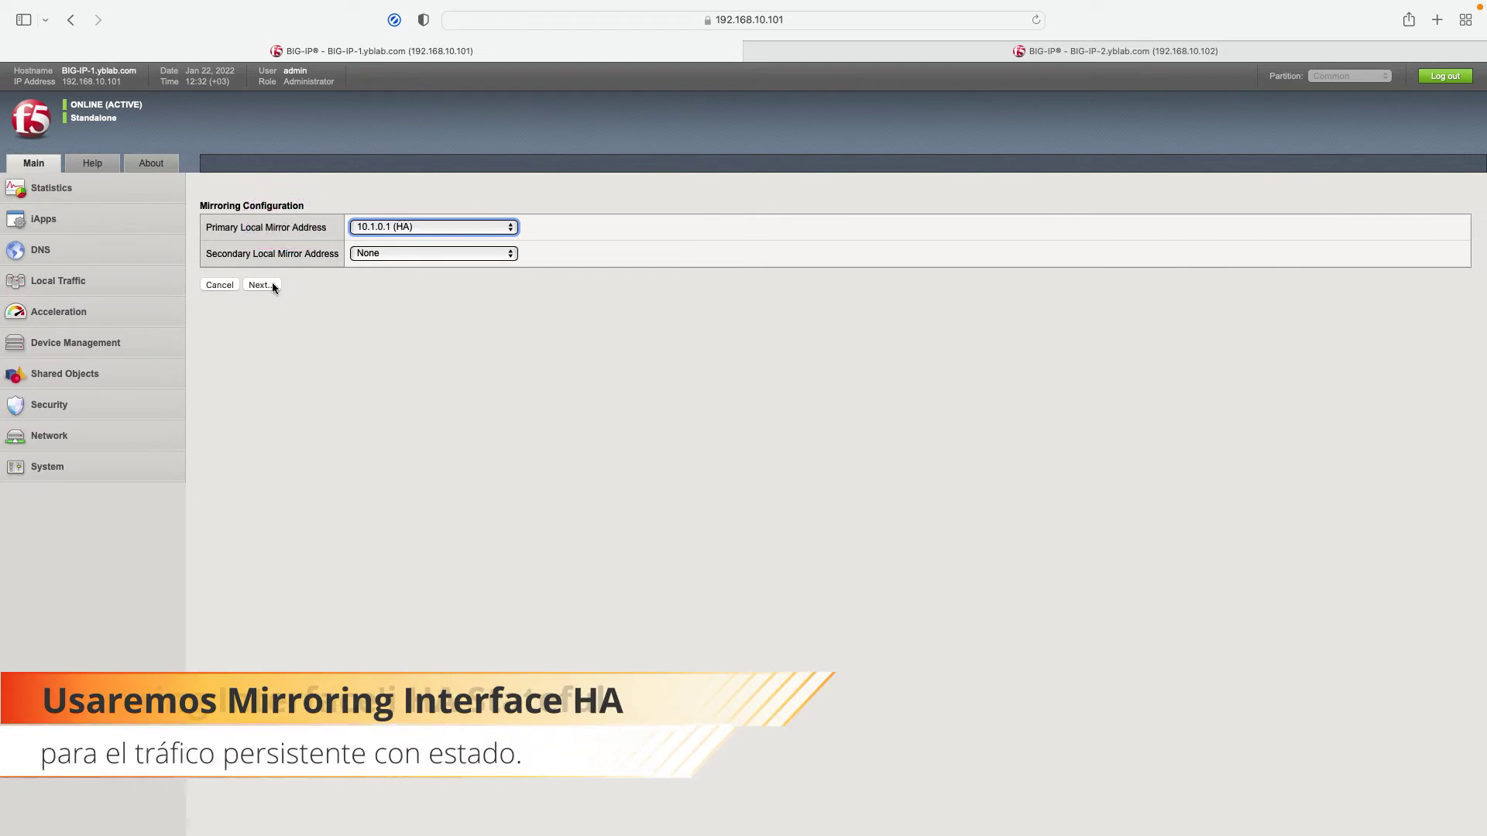
{"action": "left_click", "coordinate": [260, 285]}
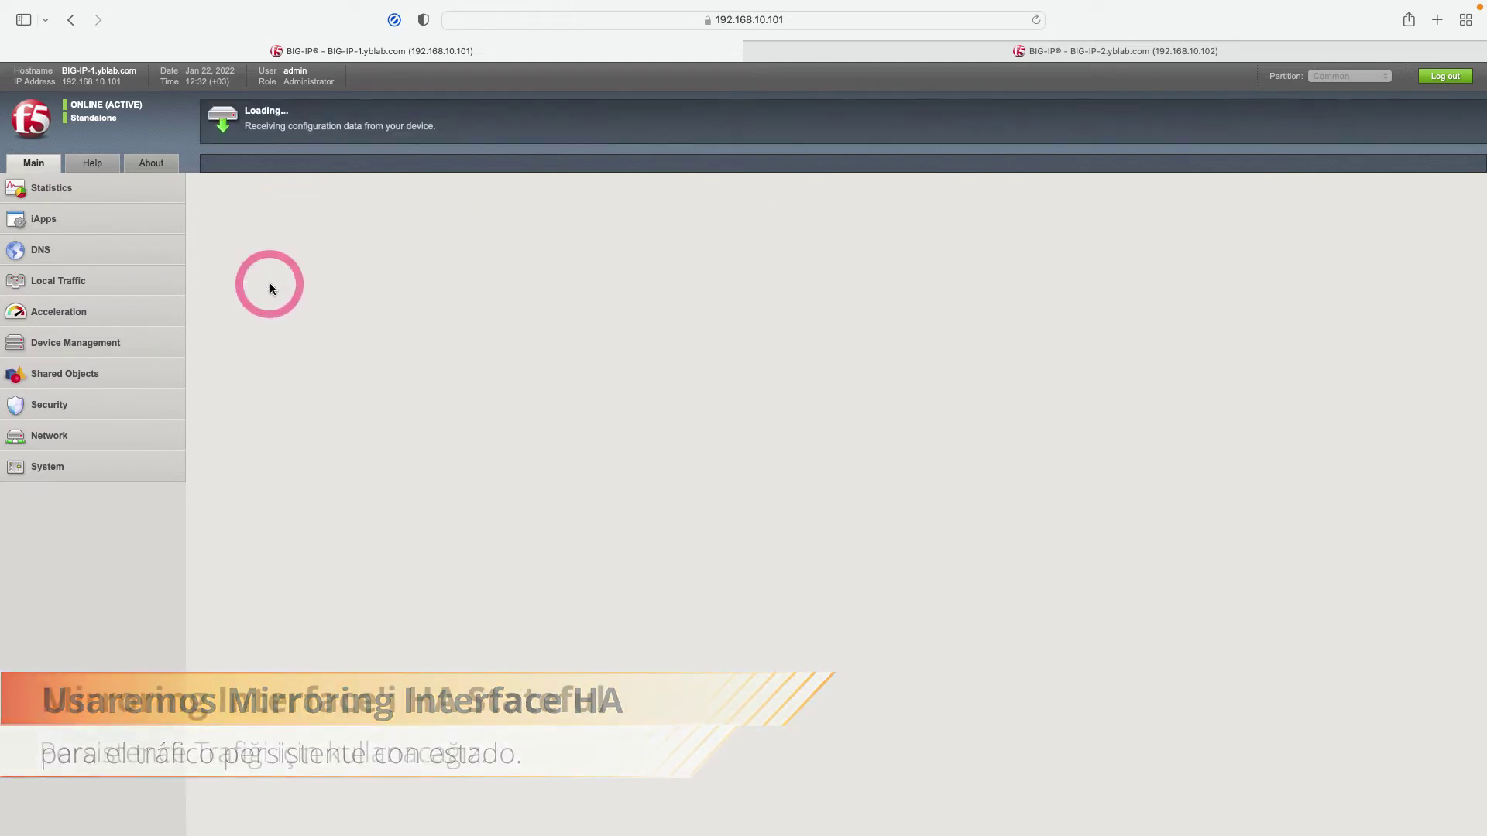
{"action": "left_click", "coordinate": [271, 284]}
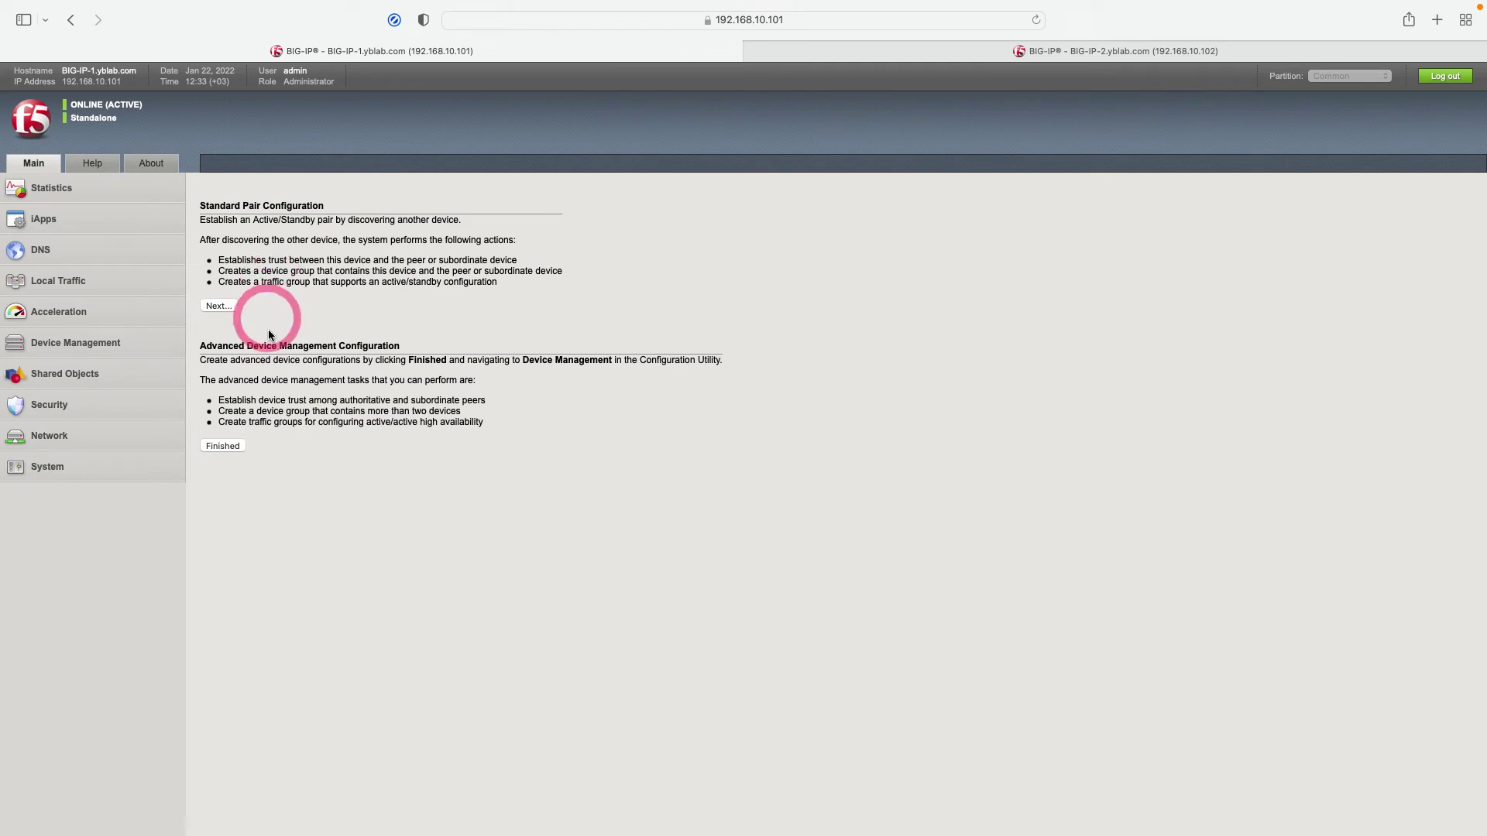
Finish BIG-IP-1's wizard, then start BIG-IP-2's Config Sync/HA wizard keeping Network failover.
{"action": "left_click", "coordinate": [229, 449]}
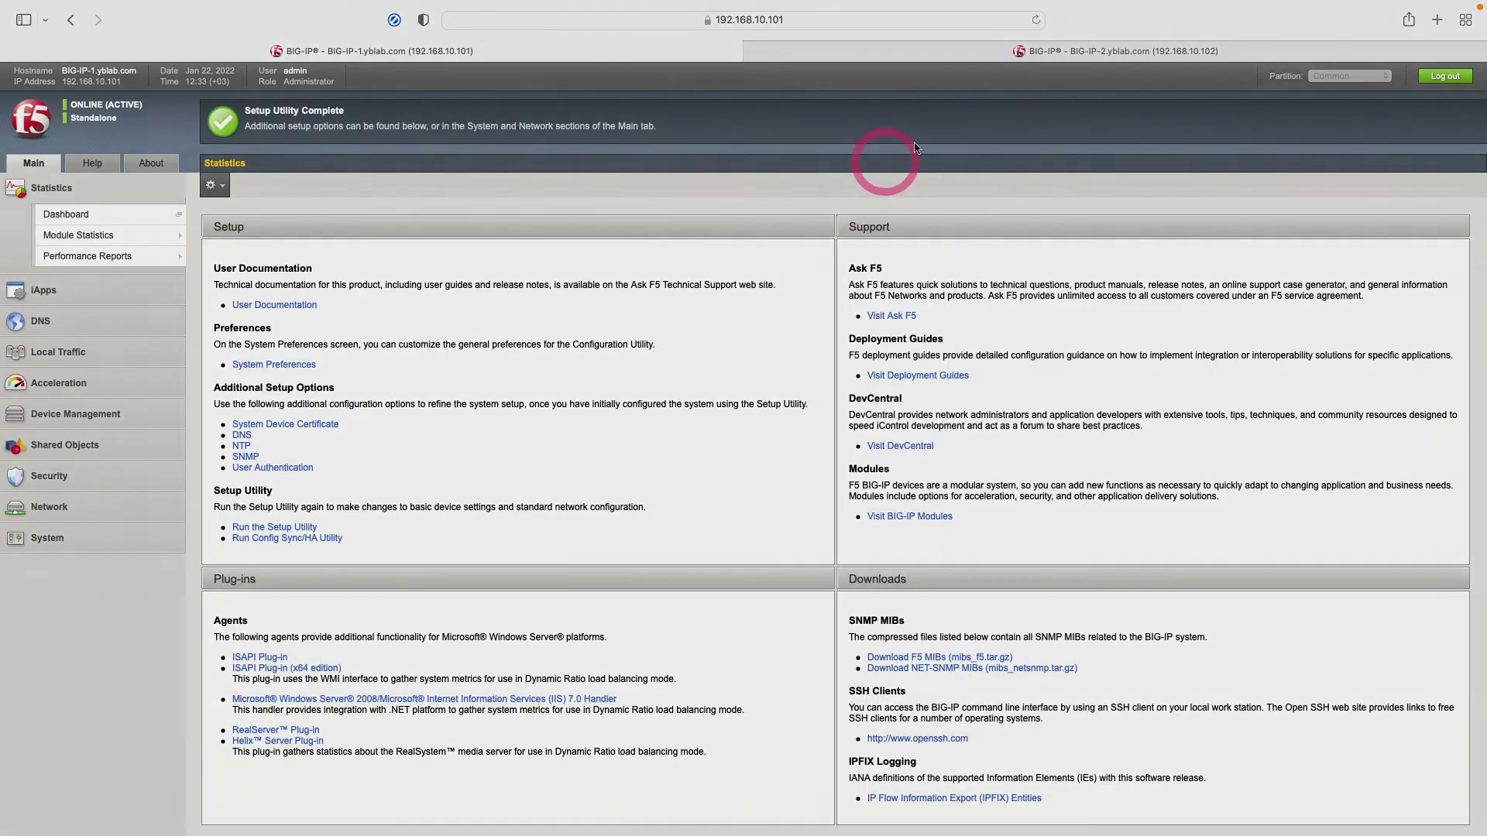
{"action": "left_click", "coordinate": [962, 62]}
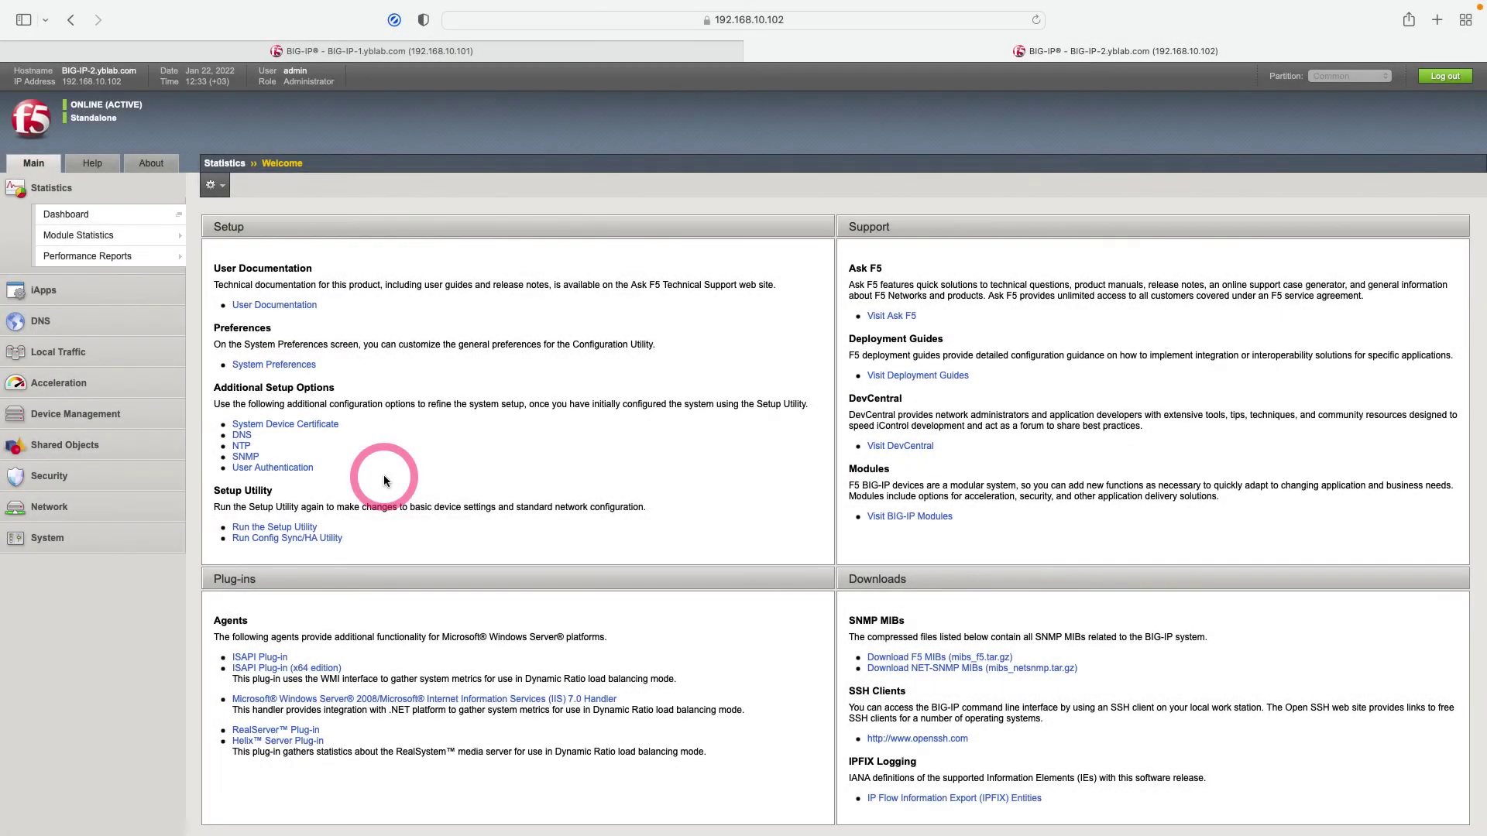
{"action": "left_click", "coordinate": [320, 541]}
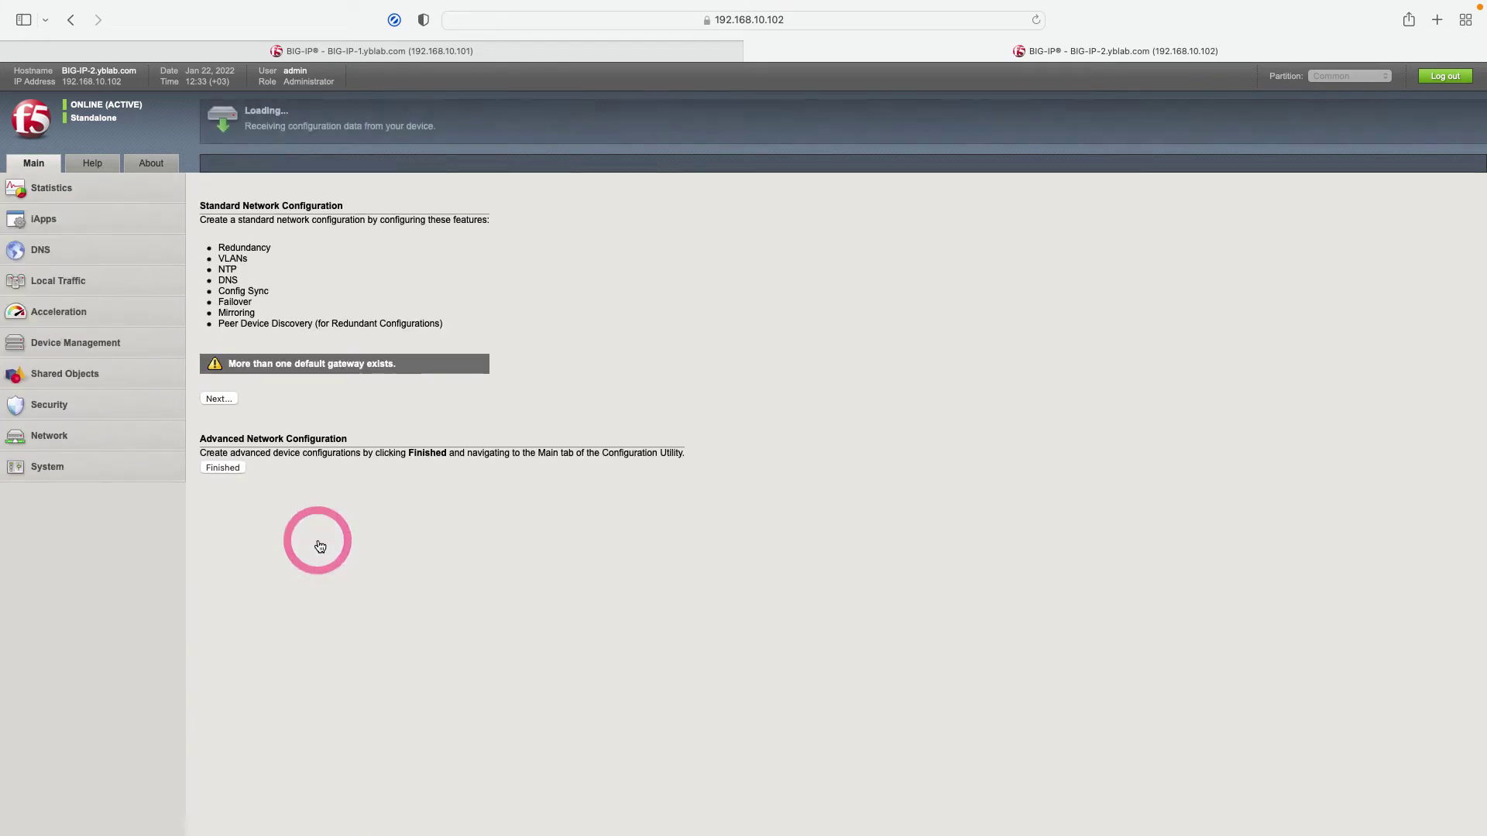
{"action": "left_click", "coordinate": [229, 400]}
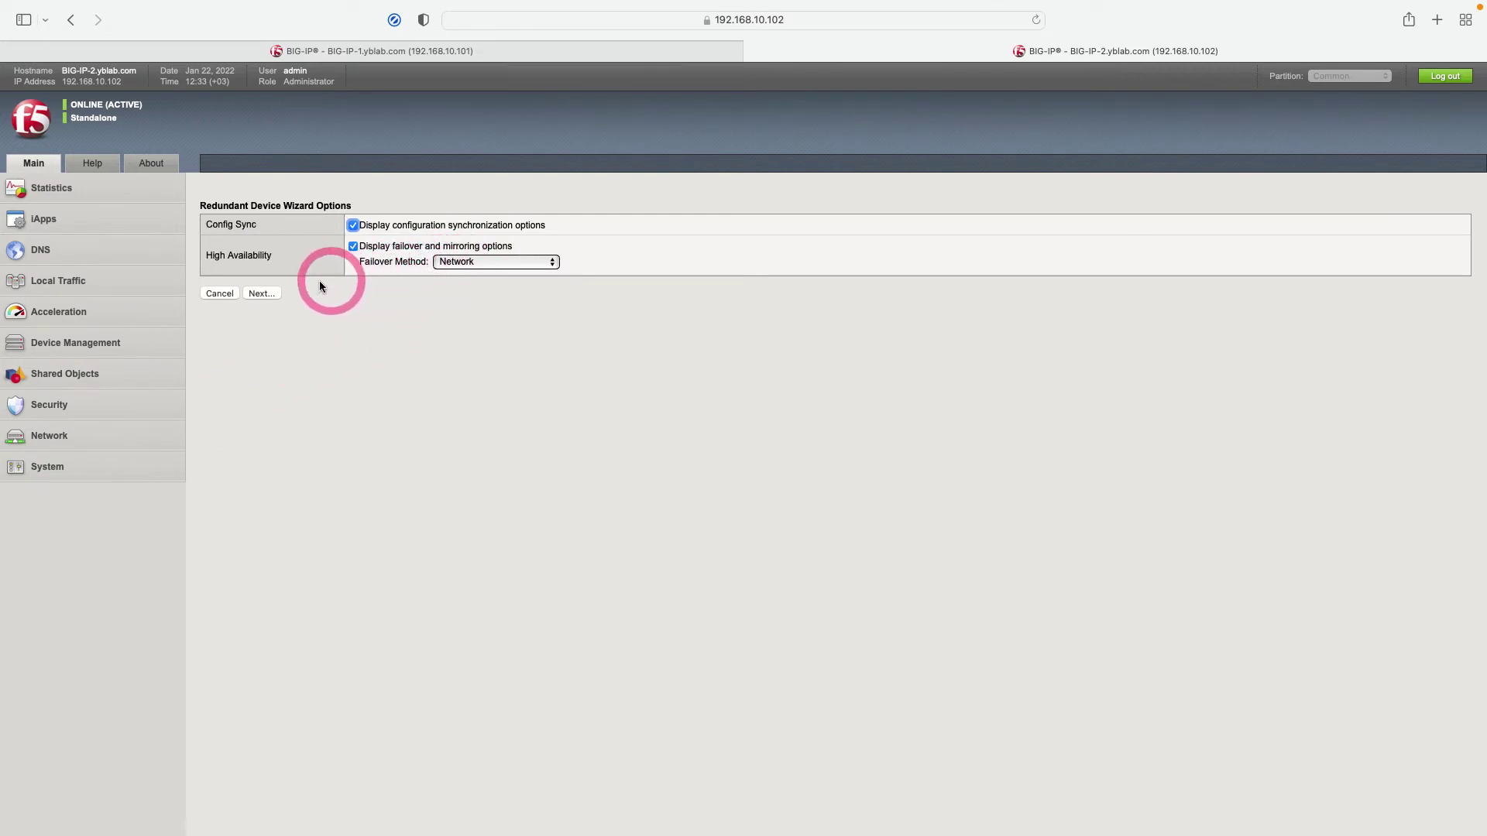
{"action": "left_click", "coordinate": [262, 294]}
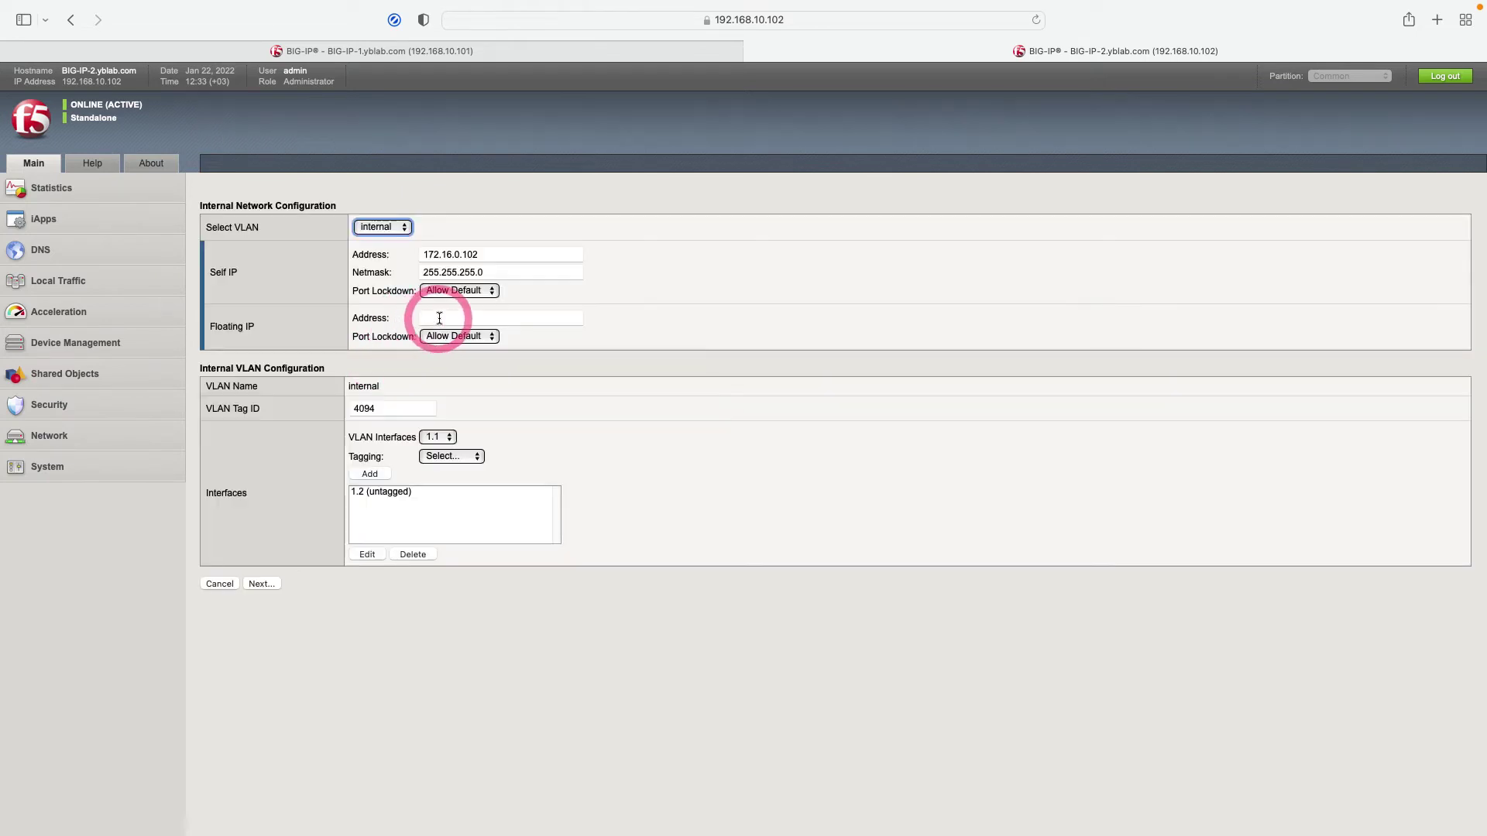
Give BIG-IP-2's internal VLAN floating IP 172.16.0.222 and continue.
{"action": "left_click", "coordinate": [439, 318]}
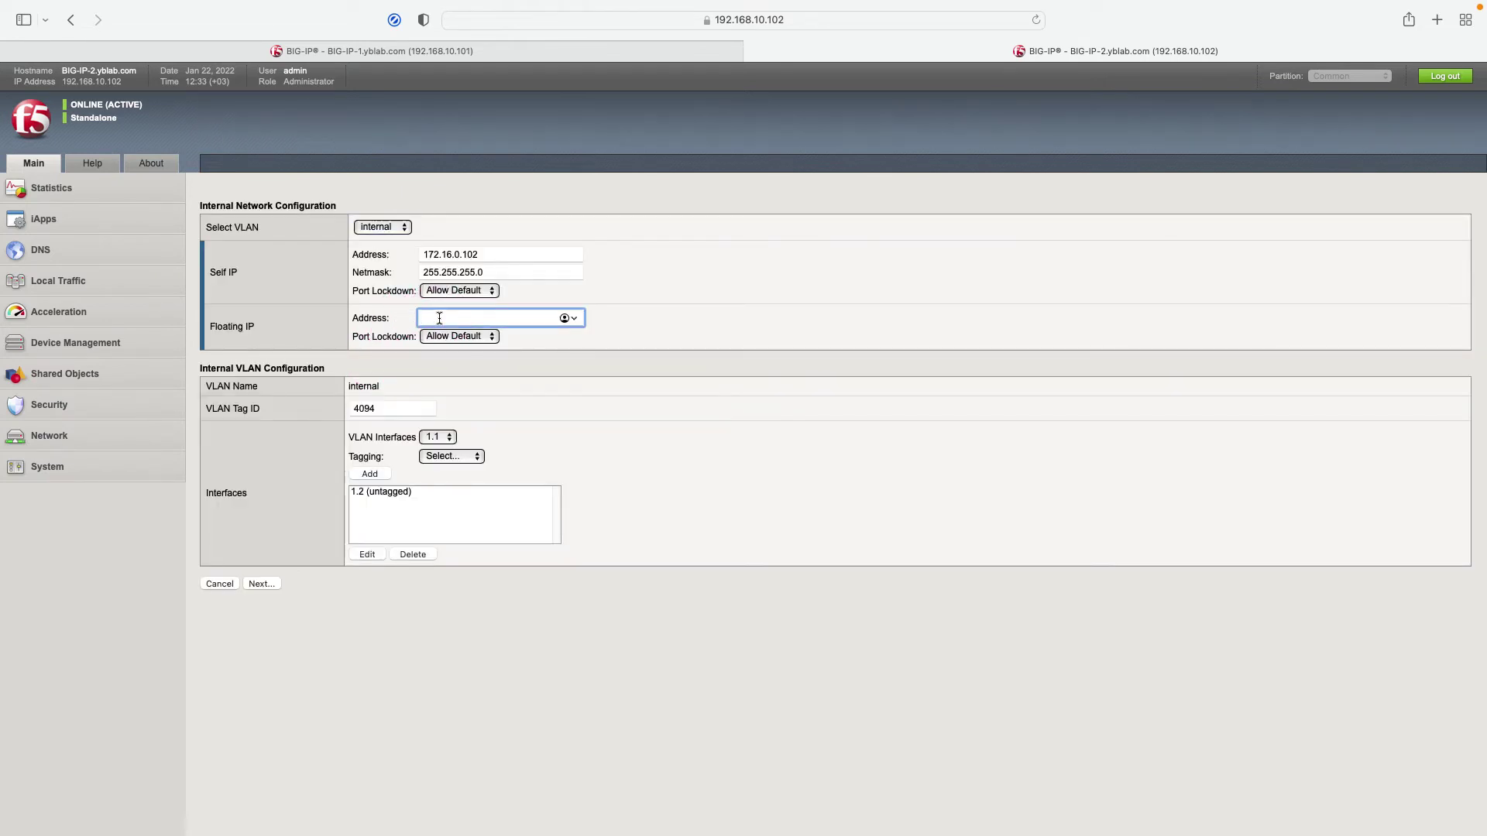
{"action": "type", "text": "172.16.0.222"}
{"action": "left_click", "coordinate": [265, 584]}
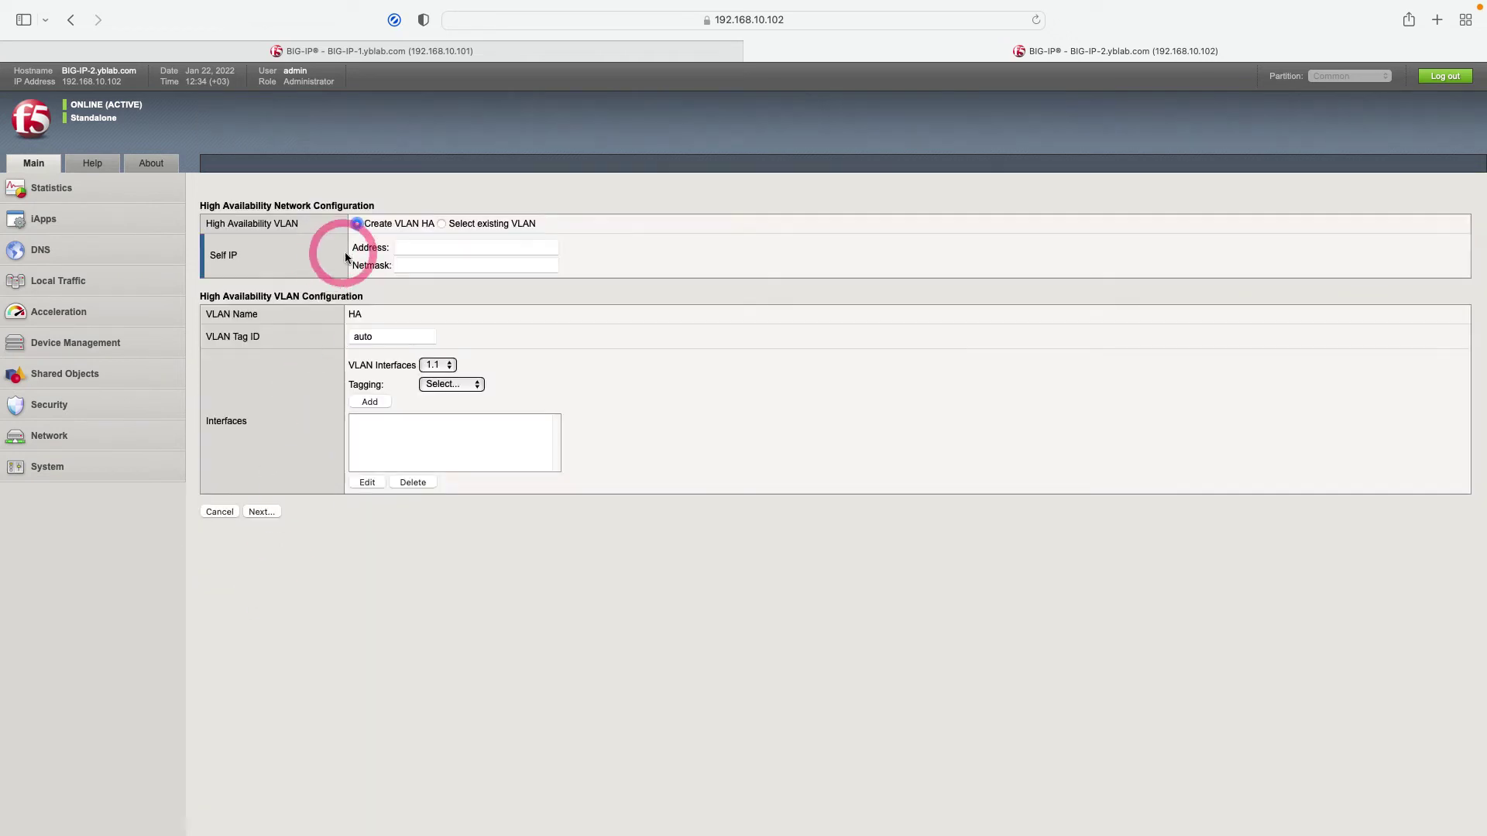
Enter HA self IP 10.1.0.2 with netmask 255.255.255.0.
{"action": "left_click", "coordinate": [415, 246]}
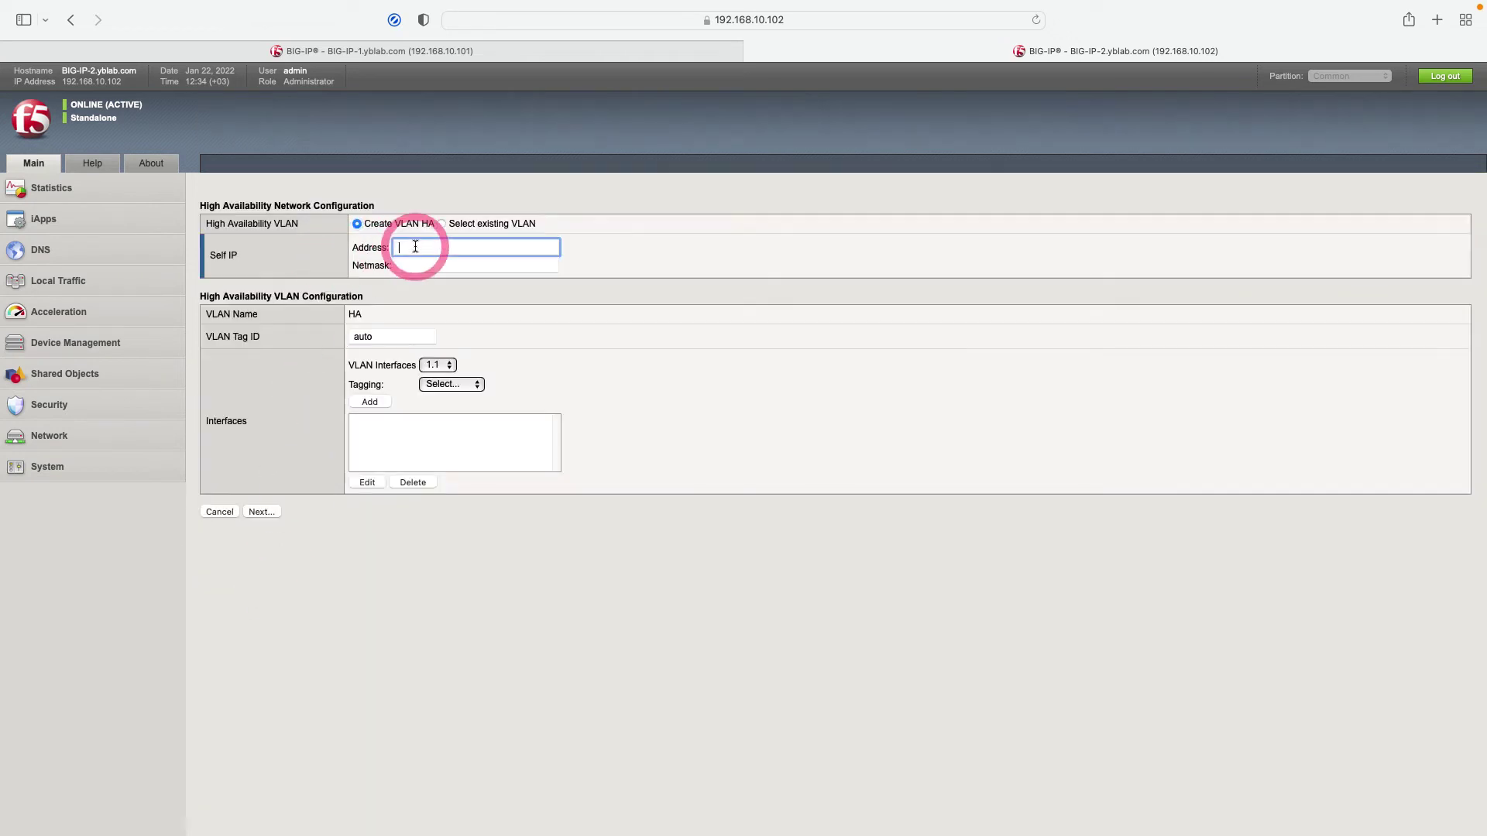
{"action": "type", "text": "10.1.0"}
{"action": "left_click", "coordinate": [412, 266]}
{"action": "type", "text": "255"}
{"action": "type", "text": "5."}
{"action": "left_click", "coordinate": [423, 282]}
Add interface 1.3 untagged to the HA VLAN and continue.
{"action": "left_click", "coordinate": [451, 365]}
{"action": "left_click", "coordinate": [432, 396]}
{"action": "left_click", "coordinate": [443, 386]}
{"action": "left_click", "coordinate": [443, 417]}
{"action": "left_click", "coordinate": [365, 402]}
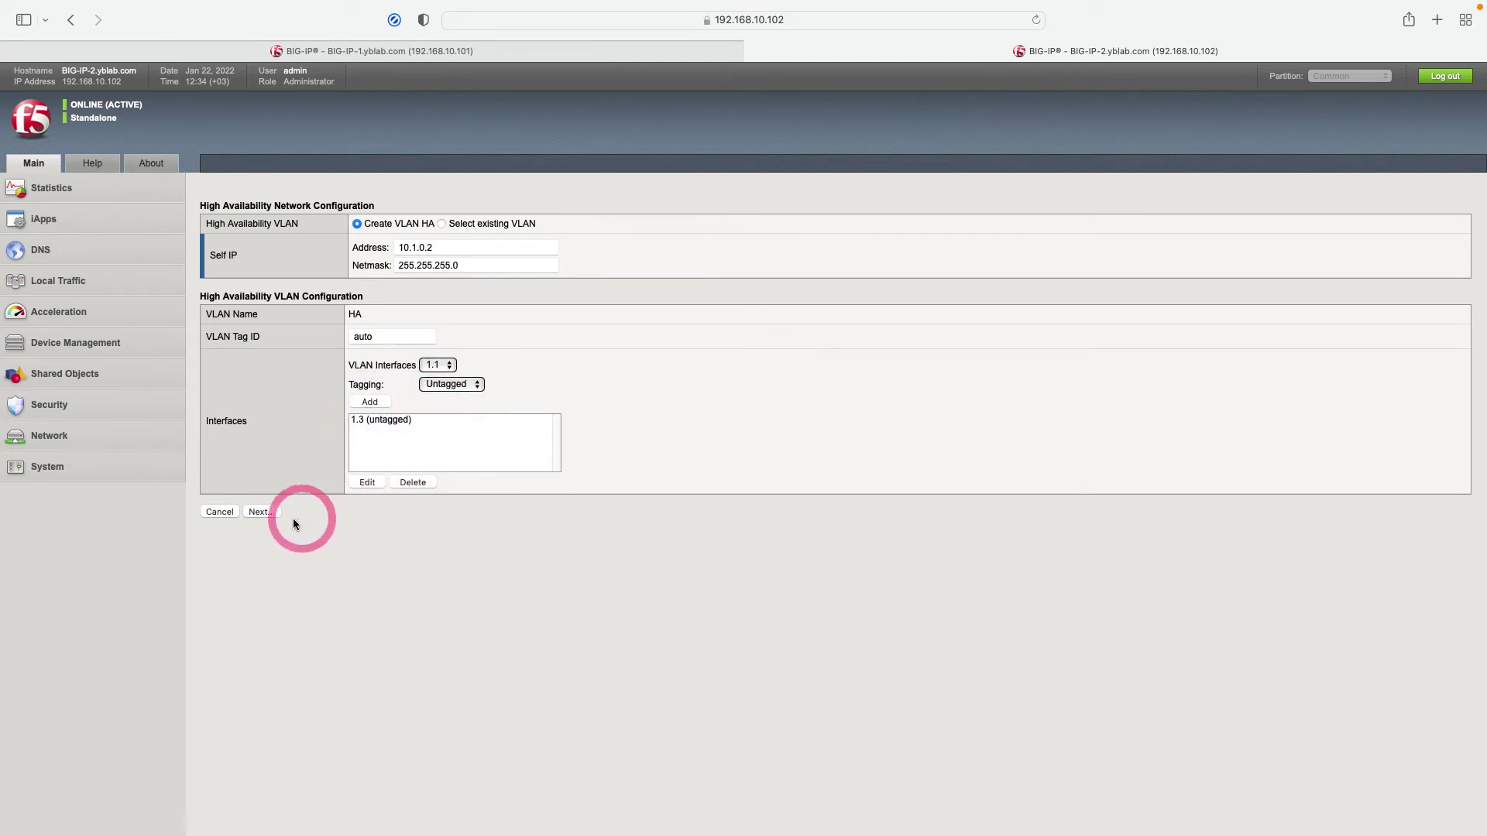
{"action": "left_click", "coordinate": [260, 512]}
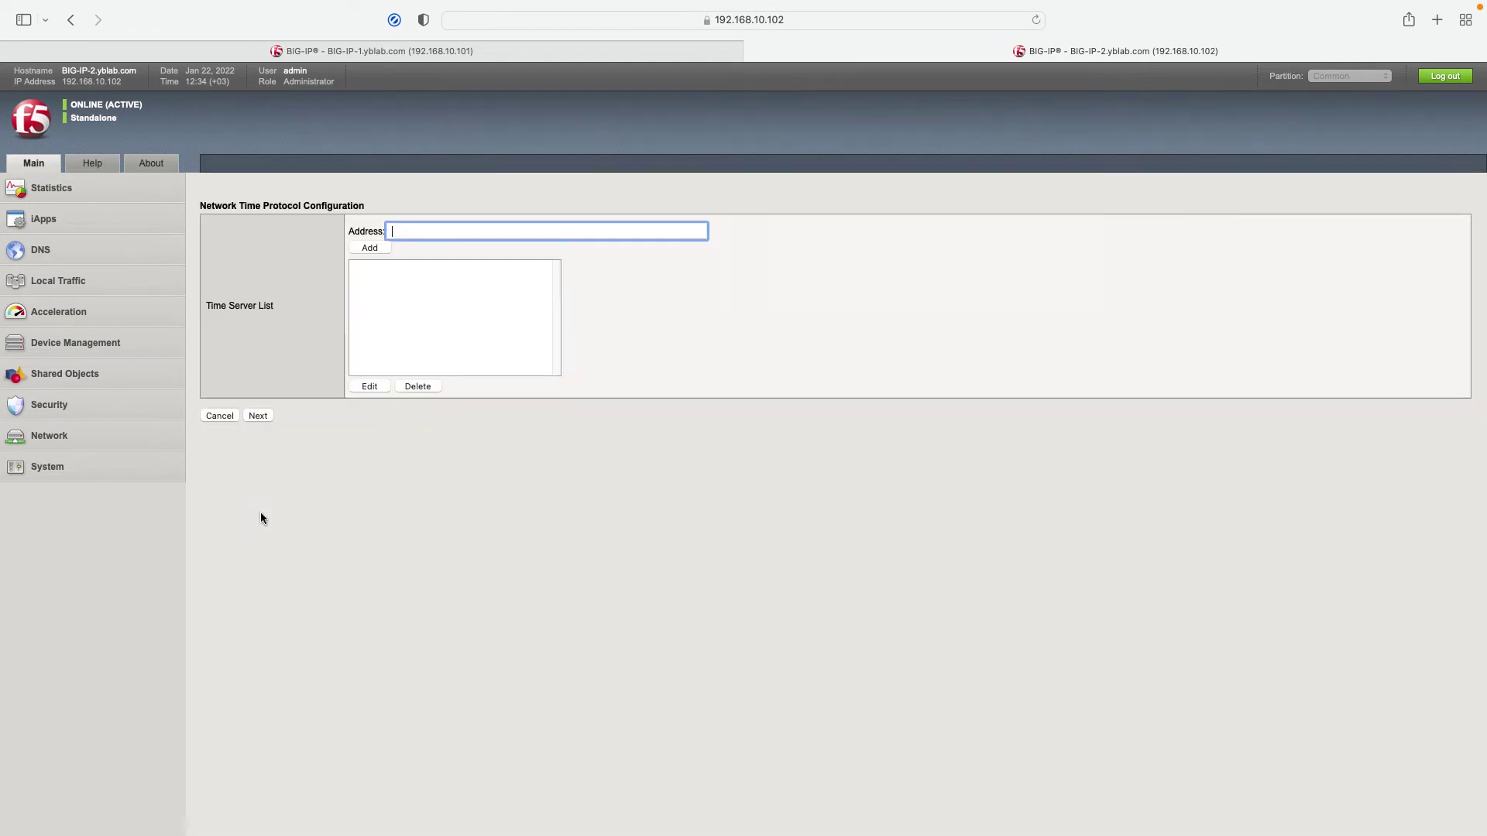
Add time server 85.199.214.98 and continue.
{"action": "left_click", "coordinate": [436, 232]}
{"action": "type", "text": "85.199.214.98"}
{"action": "left_click", "coordinate": [369, 247]}
{"action": "left_click", "coordinate": [258, 415]}
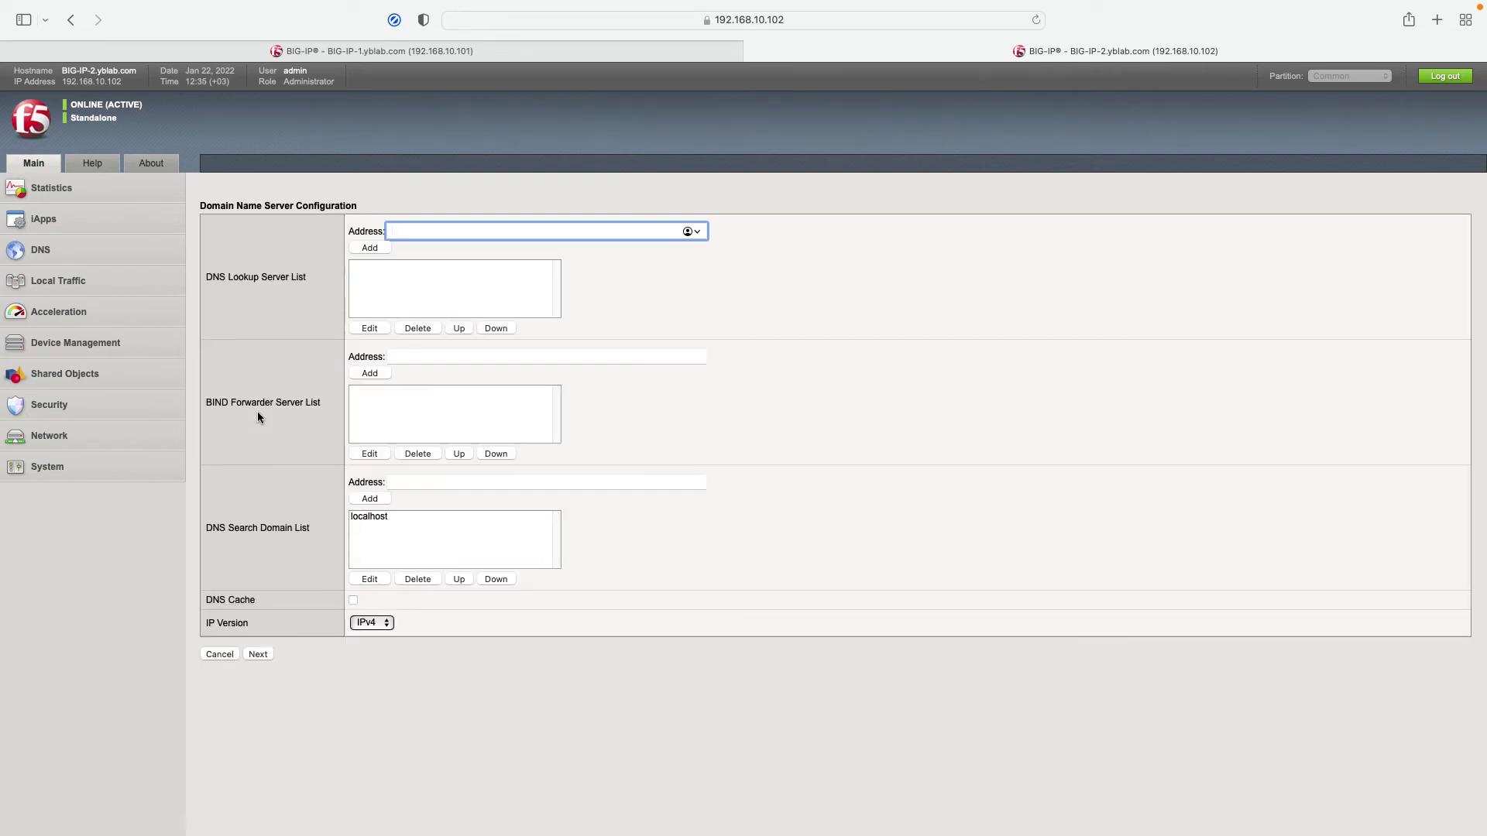
Add 8.8.8.8 as the DNS lookup server and continue.
{"action": "type", "text": "8.8.8.8"}
{"action": "left_click", "coordinate": [370, 247]}
{"action": "left_click", "coordinate": [258, 654]}
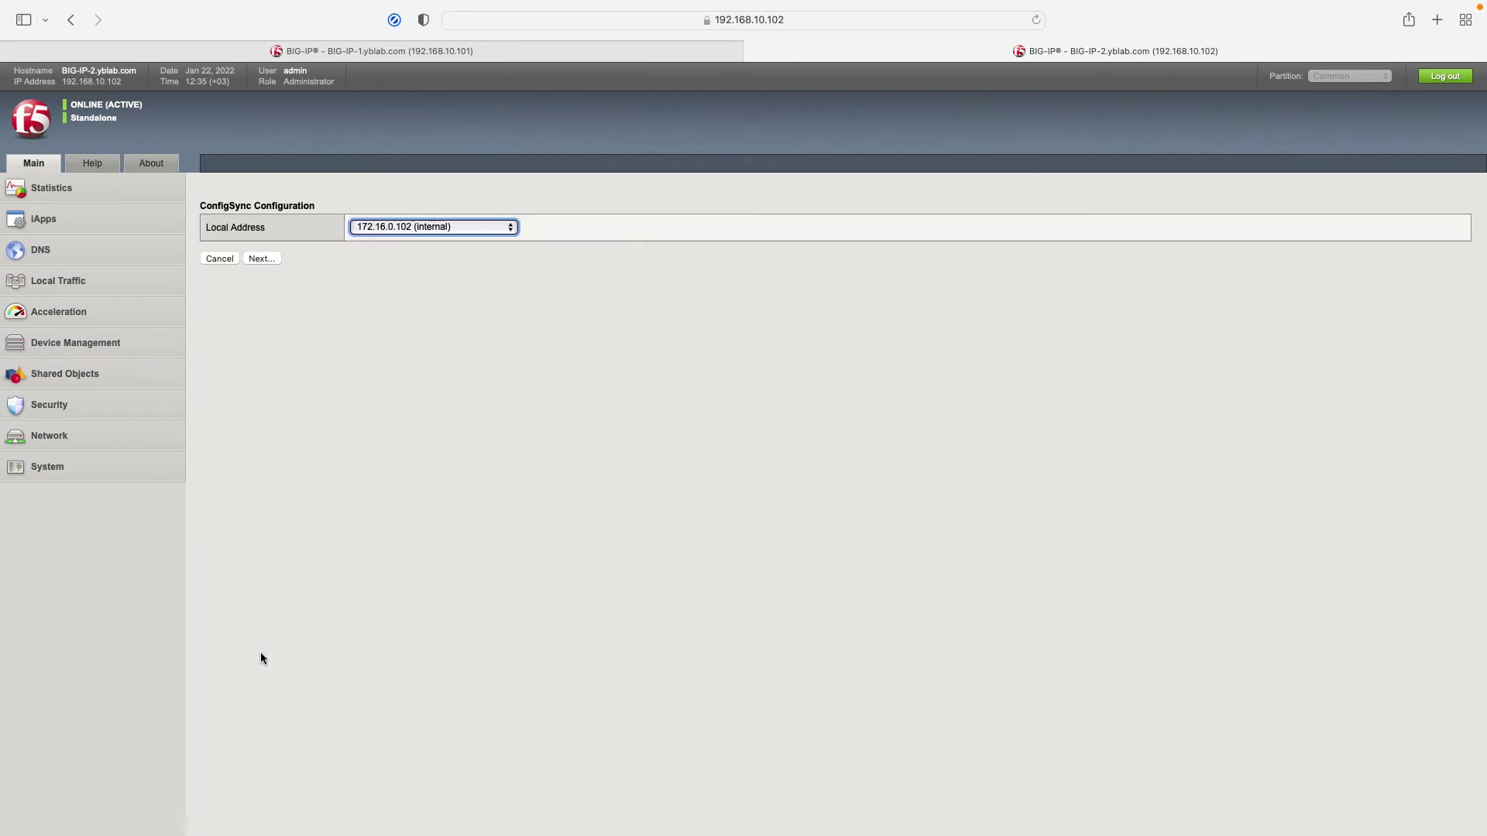
Choose 10.1.0.2 (HA) for ConfigSync and accept the failover unicast and mirroring settings.
{"action": "left_click", "coordinate": [436, 231]}
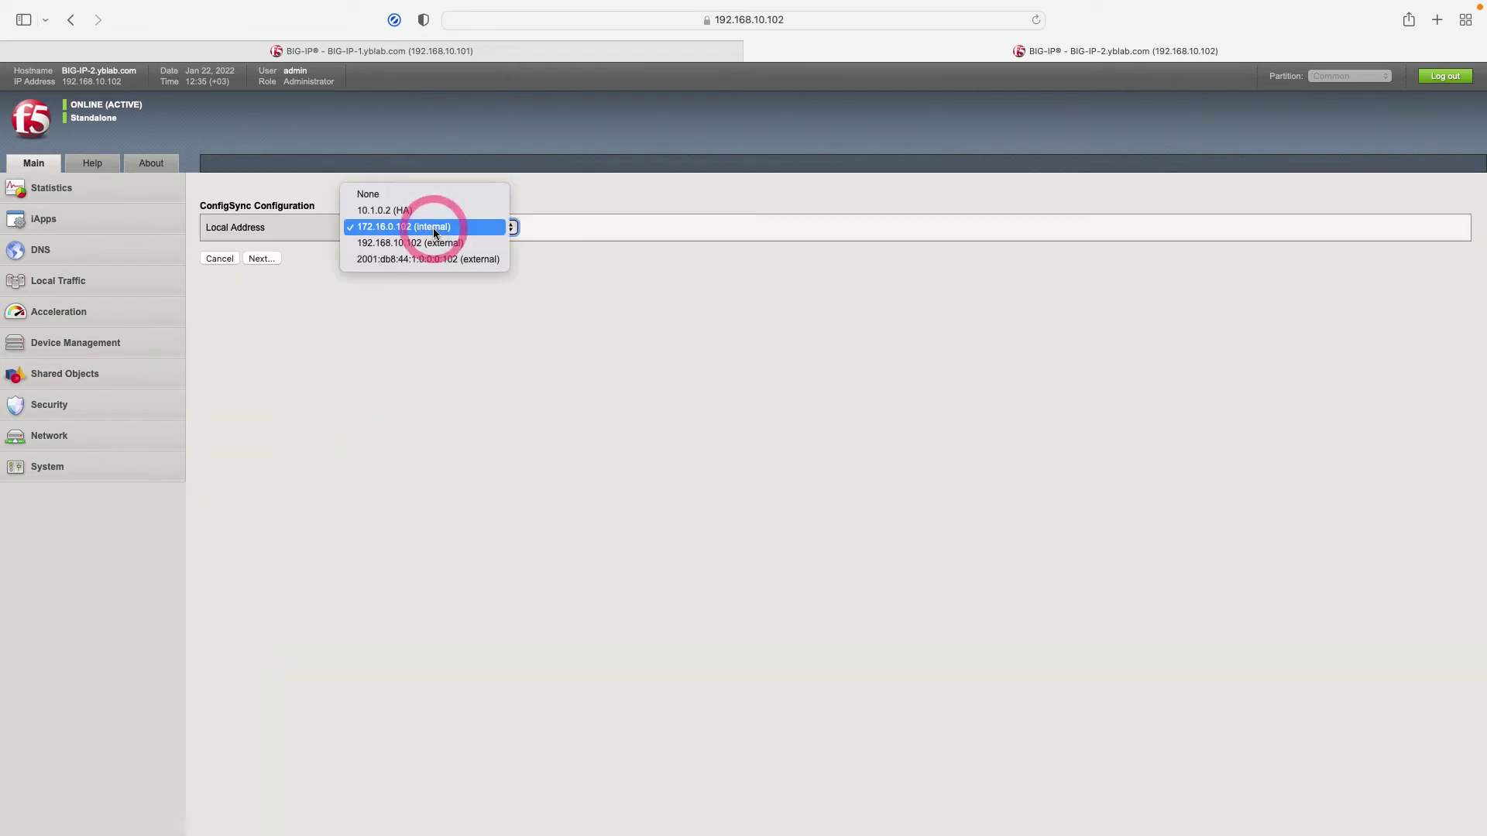
{"action": "left_click", "coordinate": [430, 213]}
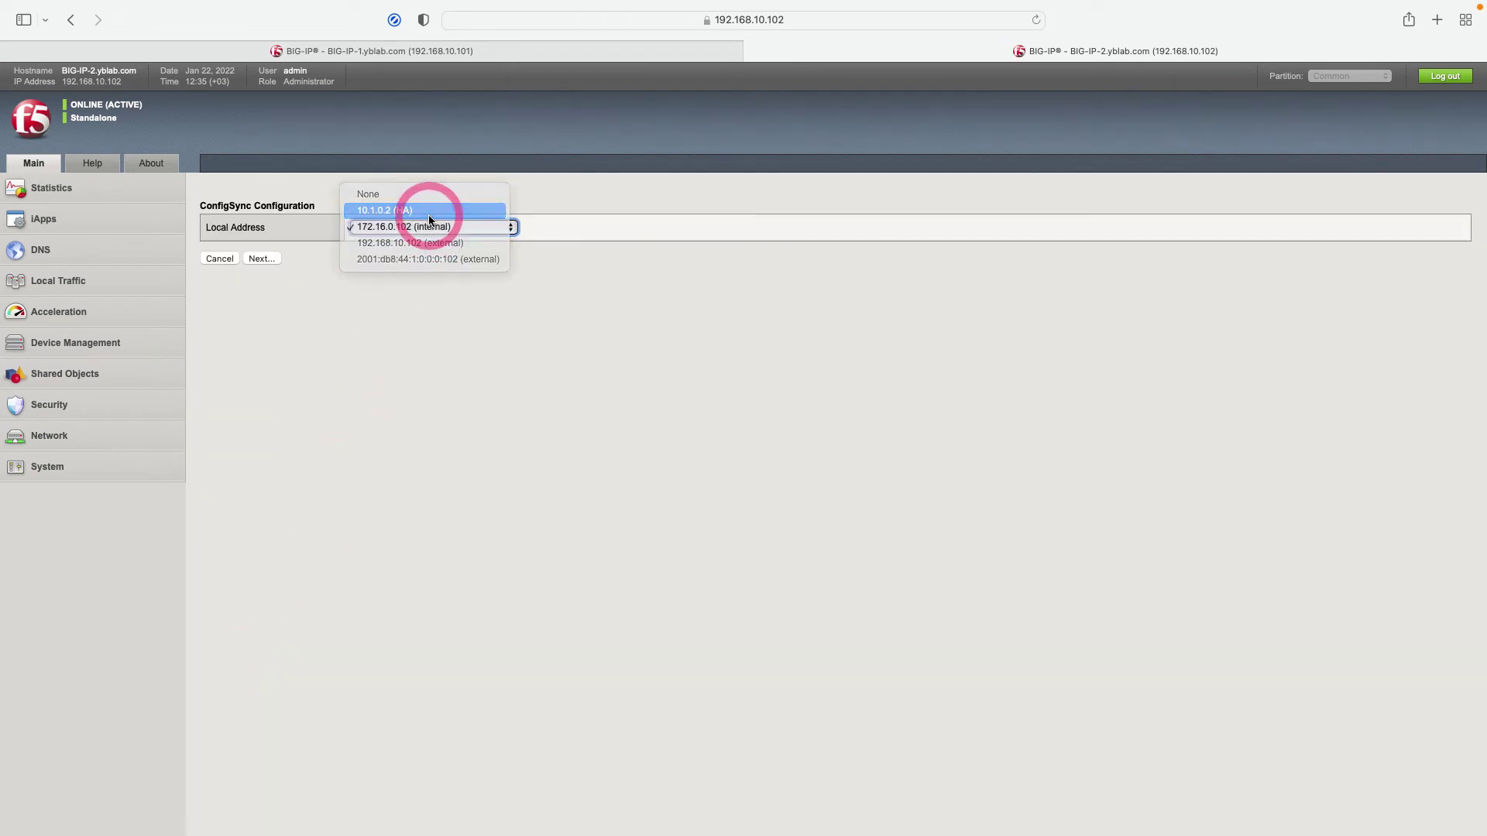
{"action": "left_click", "coordinate": [277, 259]}
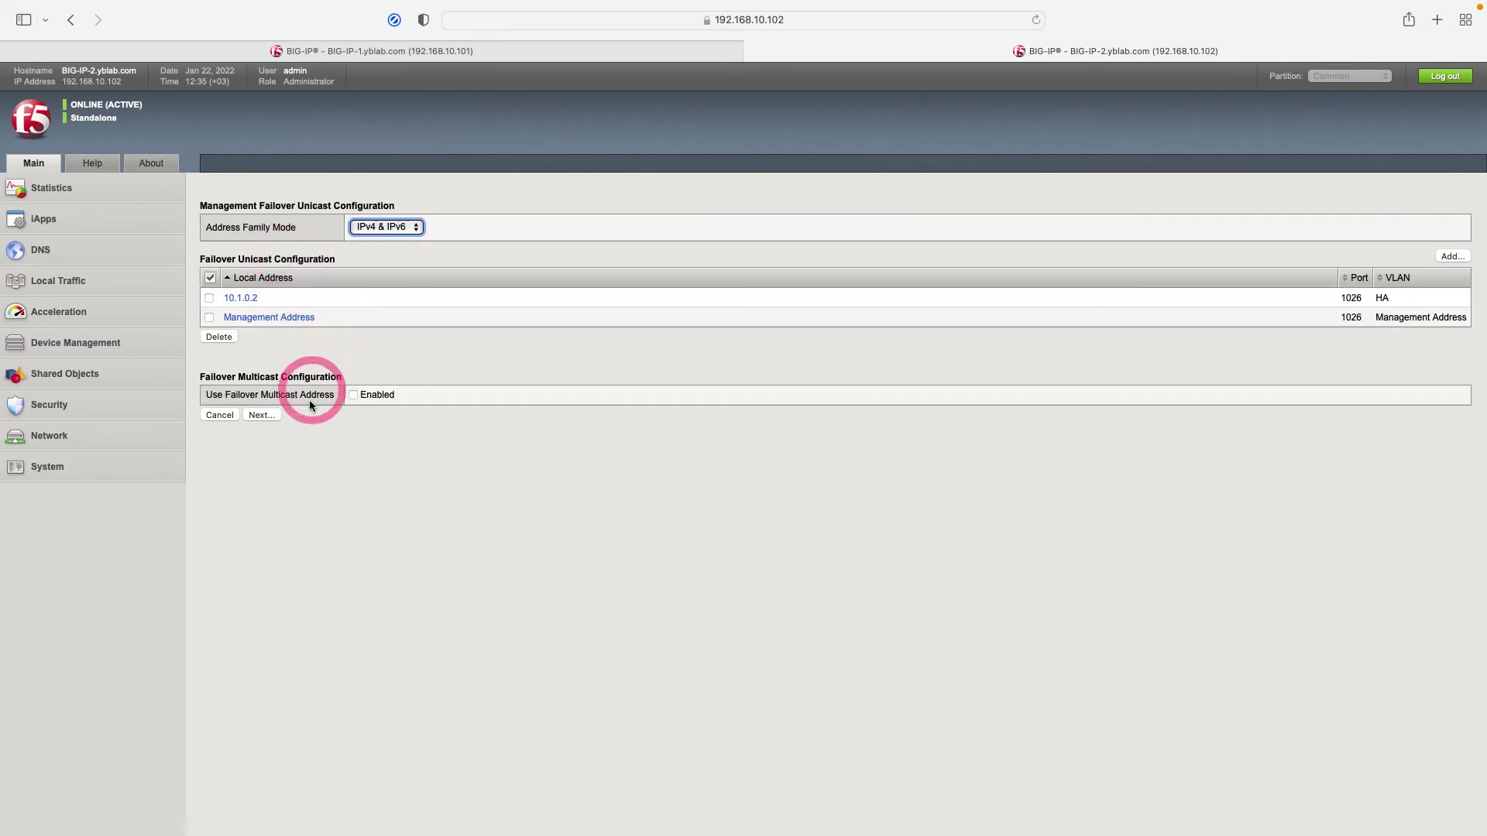
{"action": "left_click", "coordinate": [260, 415]}
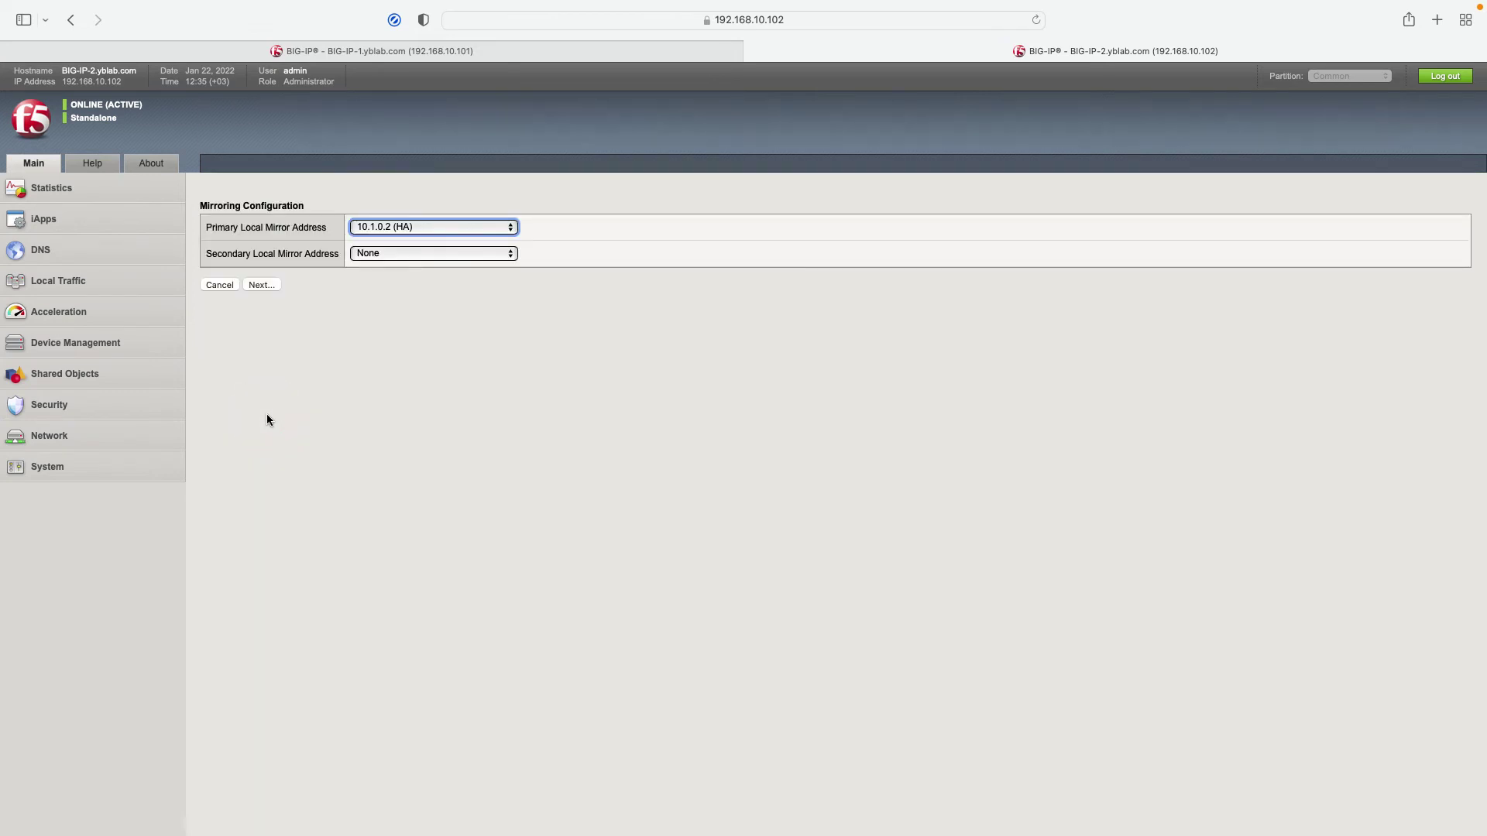
{"action": "left_click", "coordinate": [272, 285]}
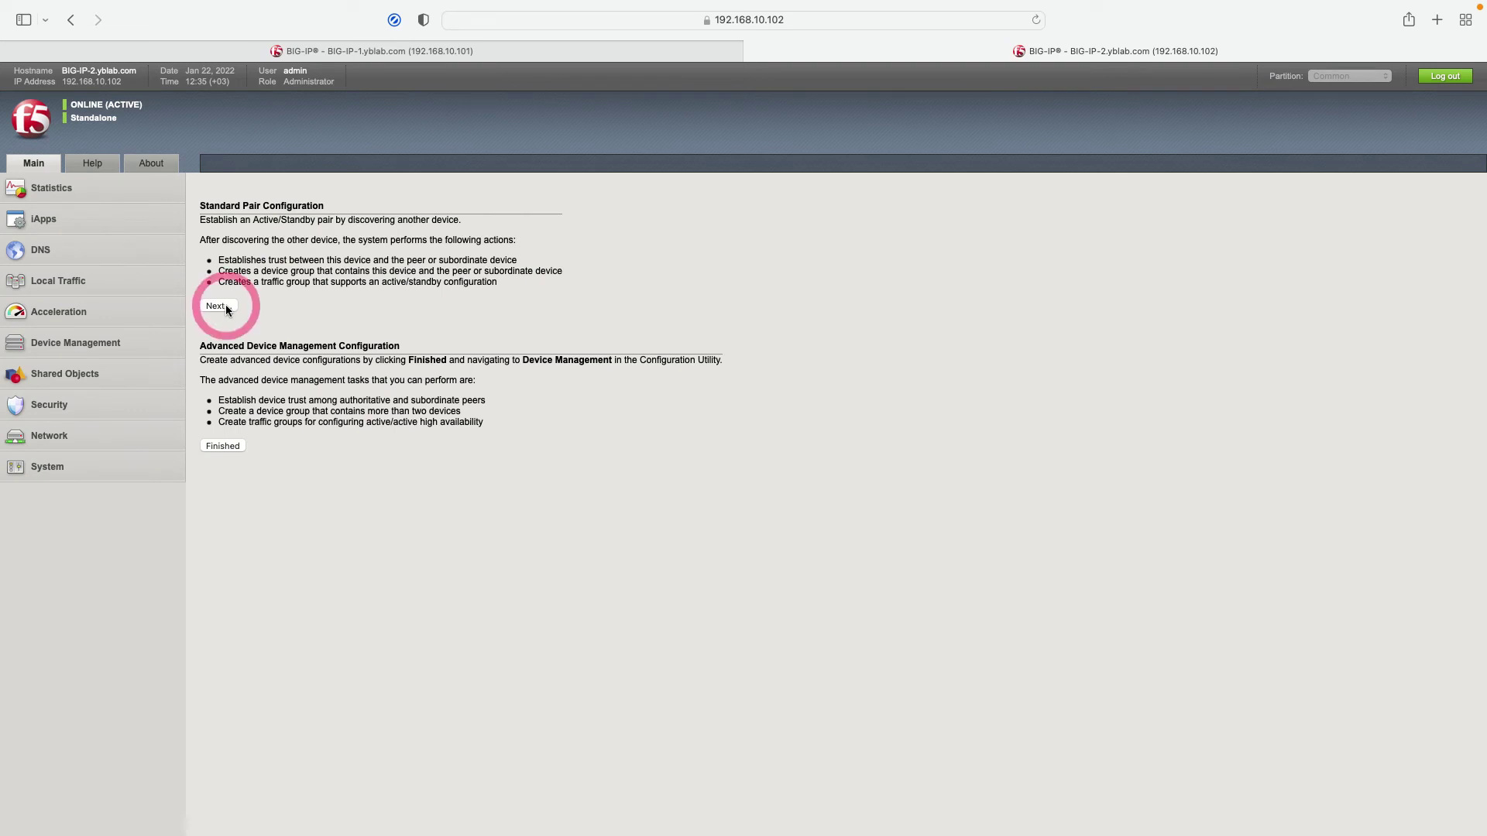
Start the Active/Standby pair setup and choose to discover the configured peer.
{"action": "left_click", "coordinate": [225, 306]}
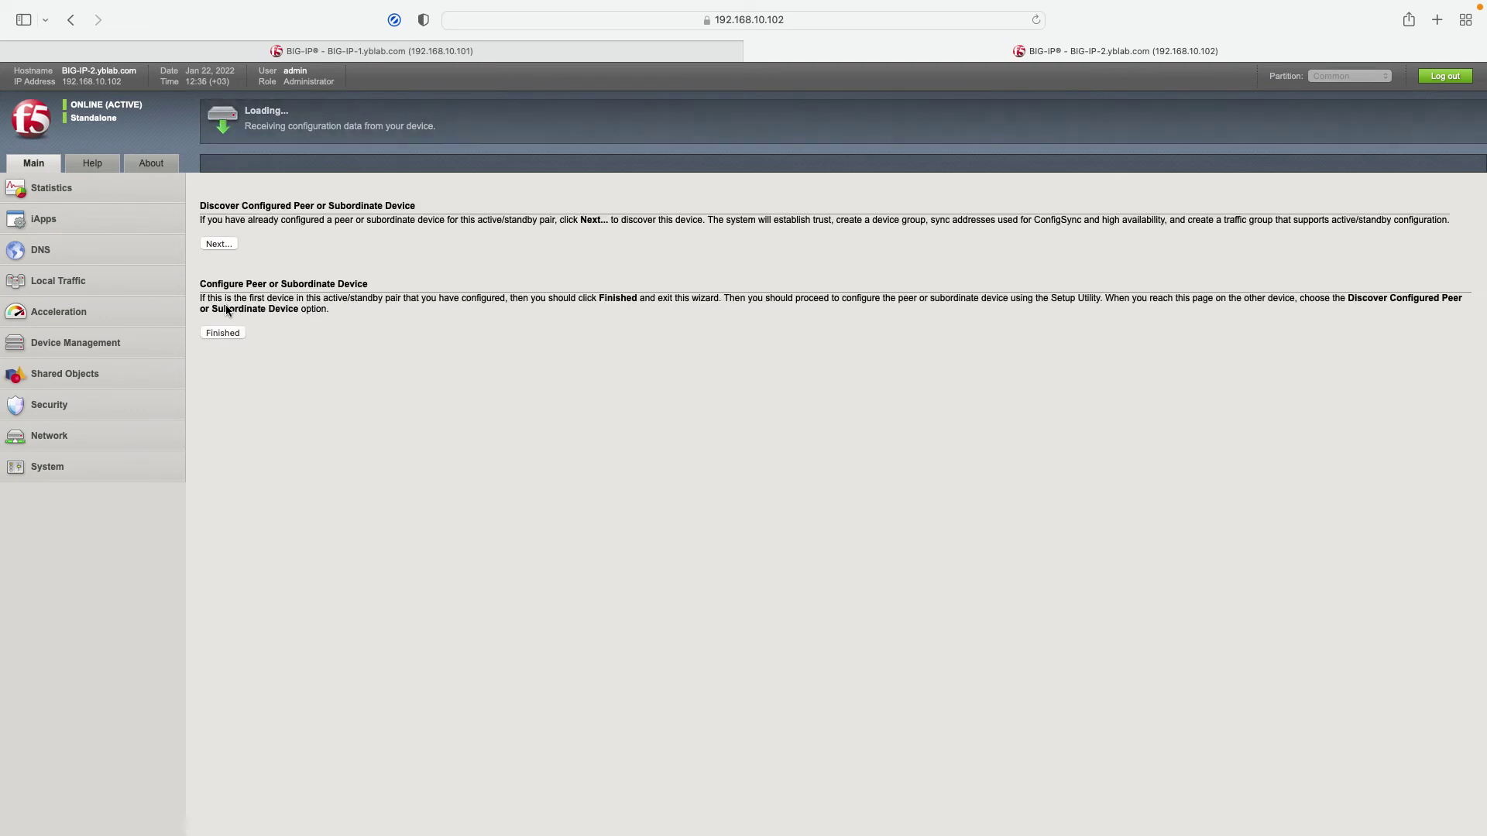
{"action": "left_click", "coordinate": [228, 294]}
{"action": "left_click", "coordinate": [238, 246]}
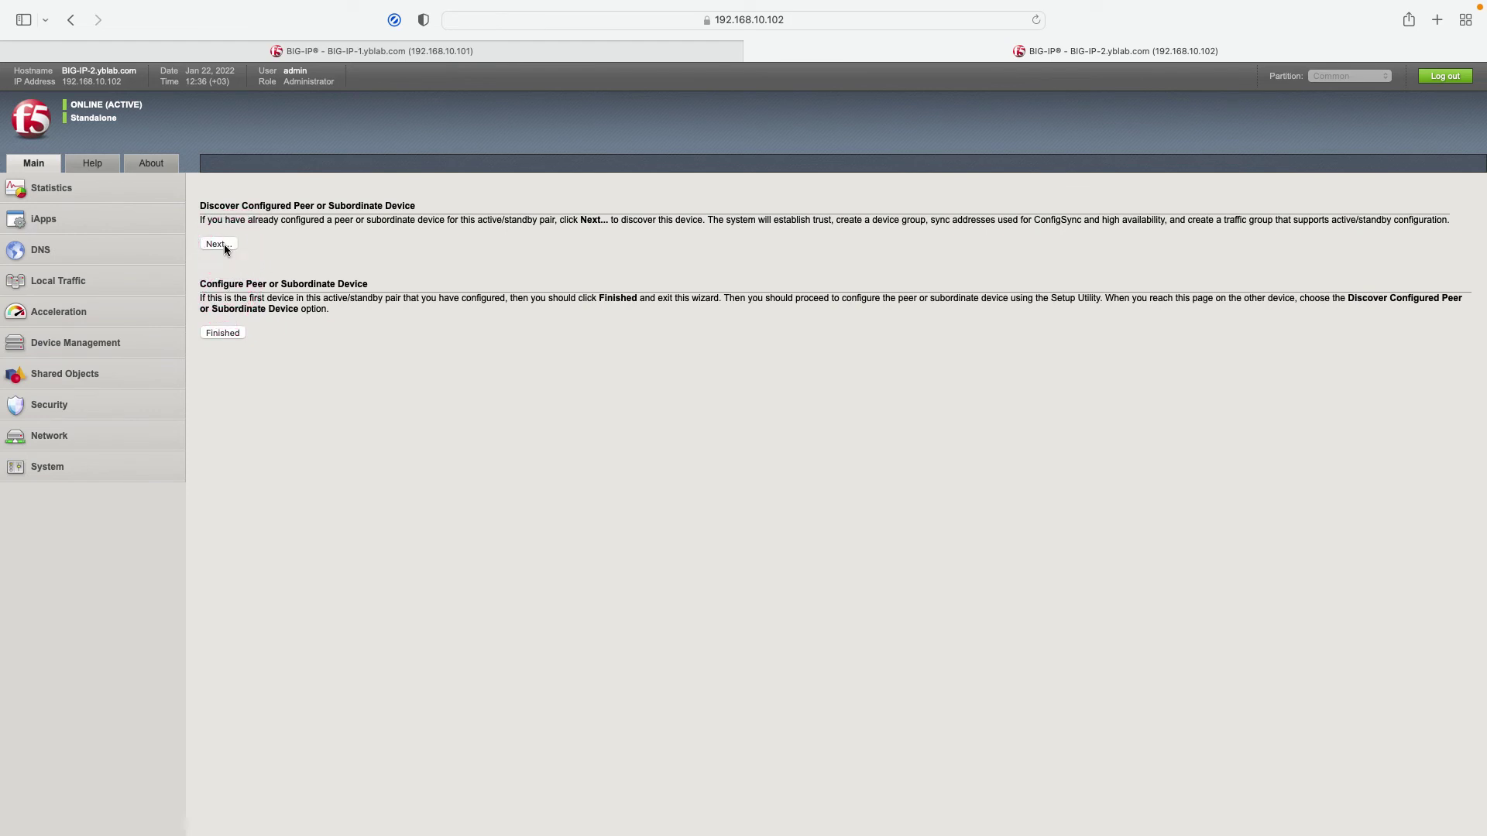
{"action": "left_click", "coordinate": [226, 246]}
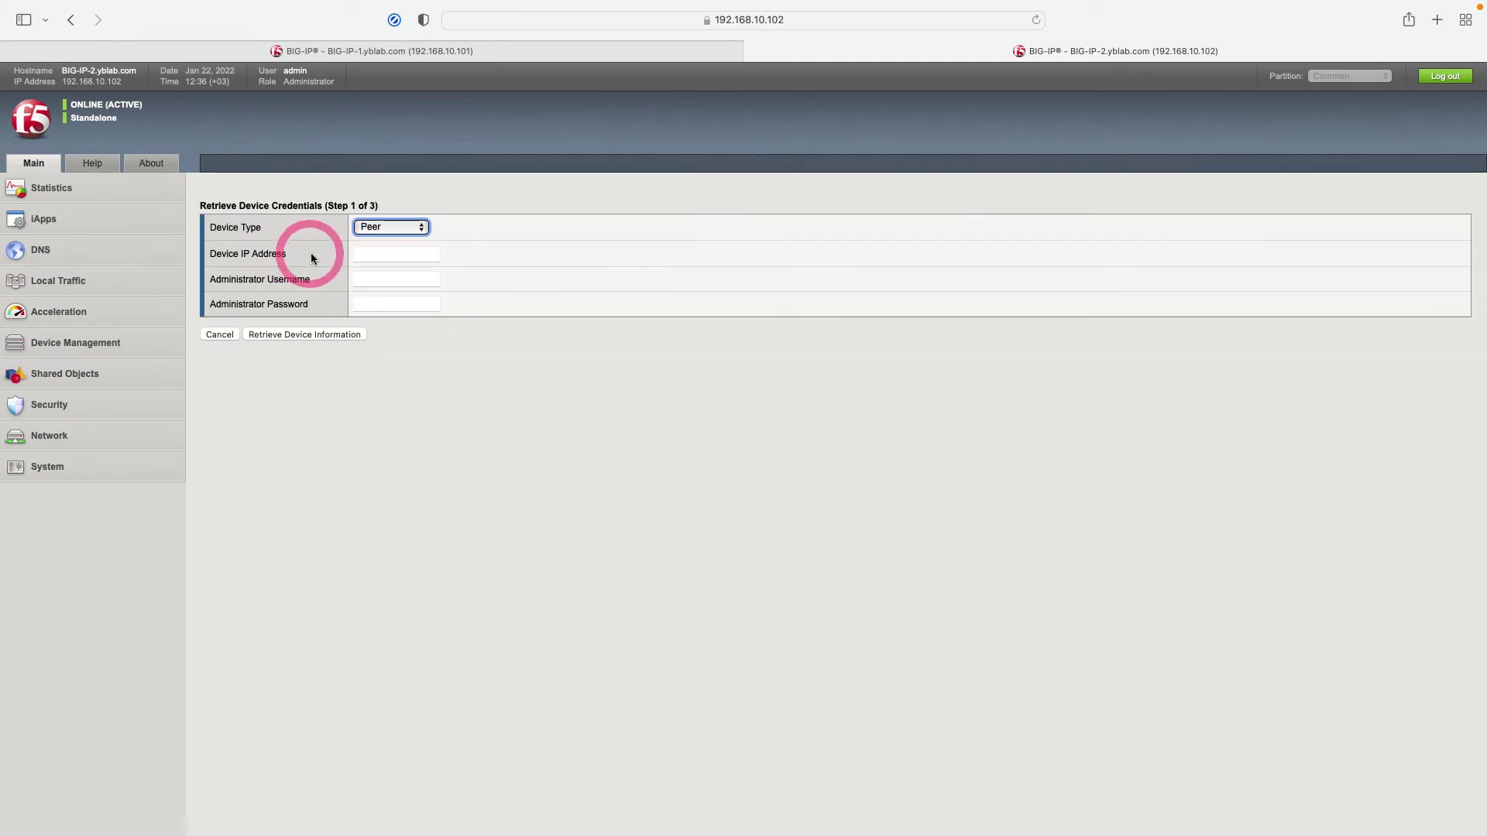
Enter peer IP 10.1.0.1 with the administrator username and password, and retrieve its device information.
{"action": "left_click", "coordinate": [377, 254]}
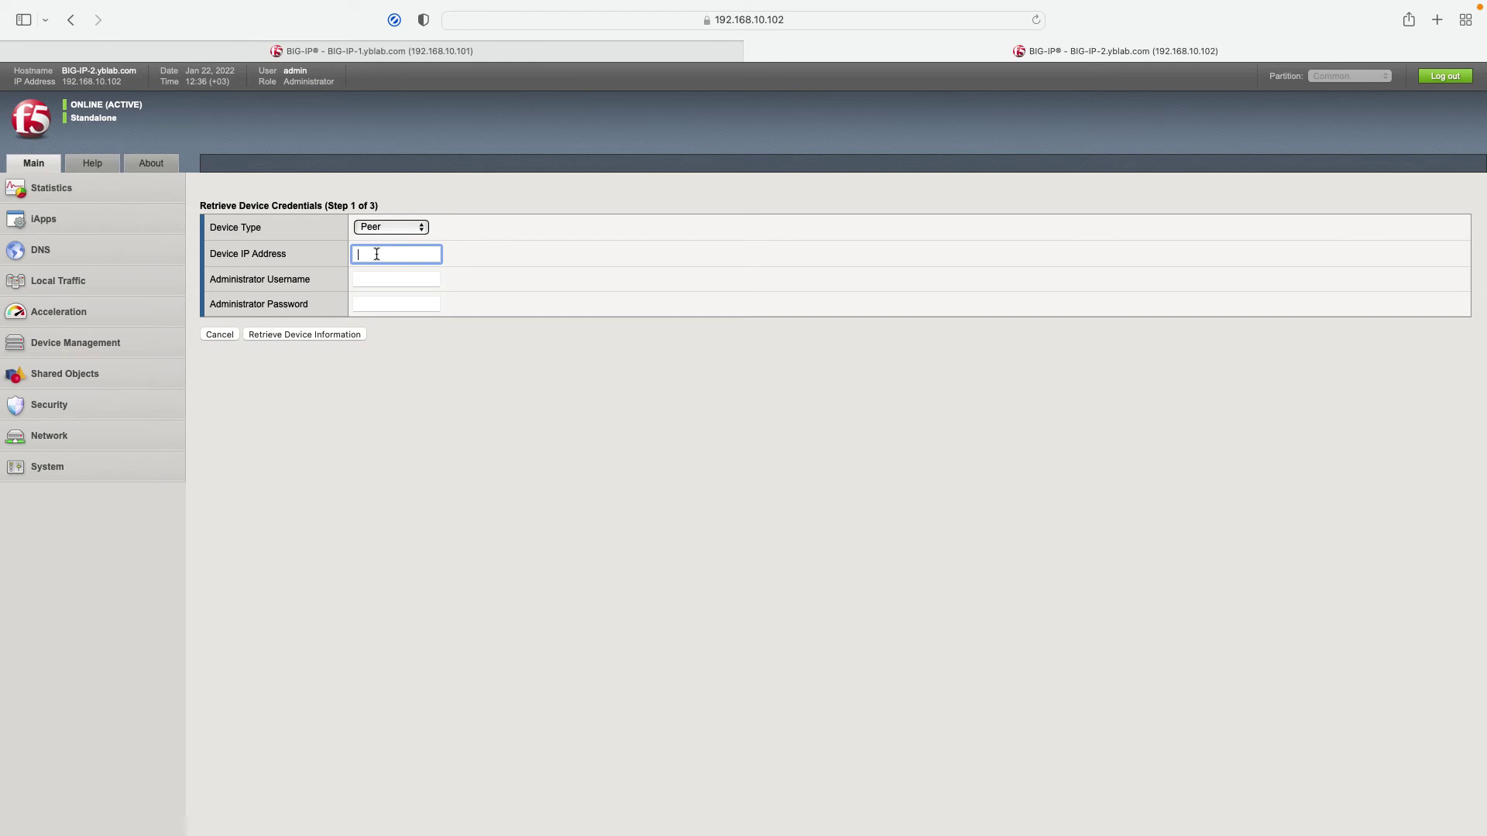
{"action": "type", "text": "10.1.0.1"}
{"action": "left_click", "coordinate": [385, 280]}
{"action": "type", "text": "admin"}
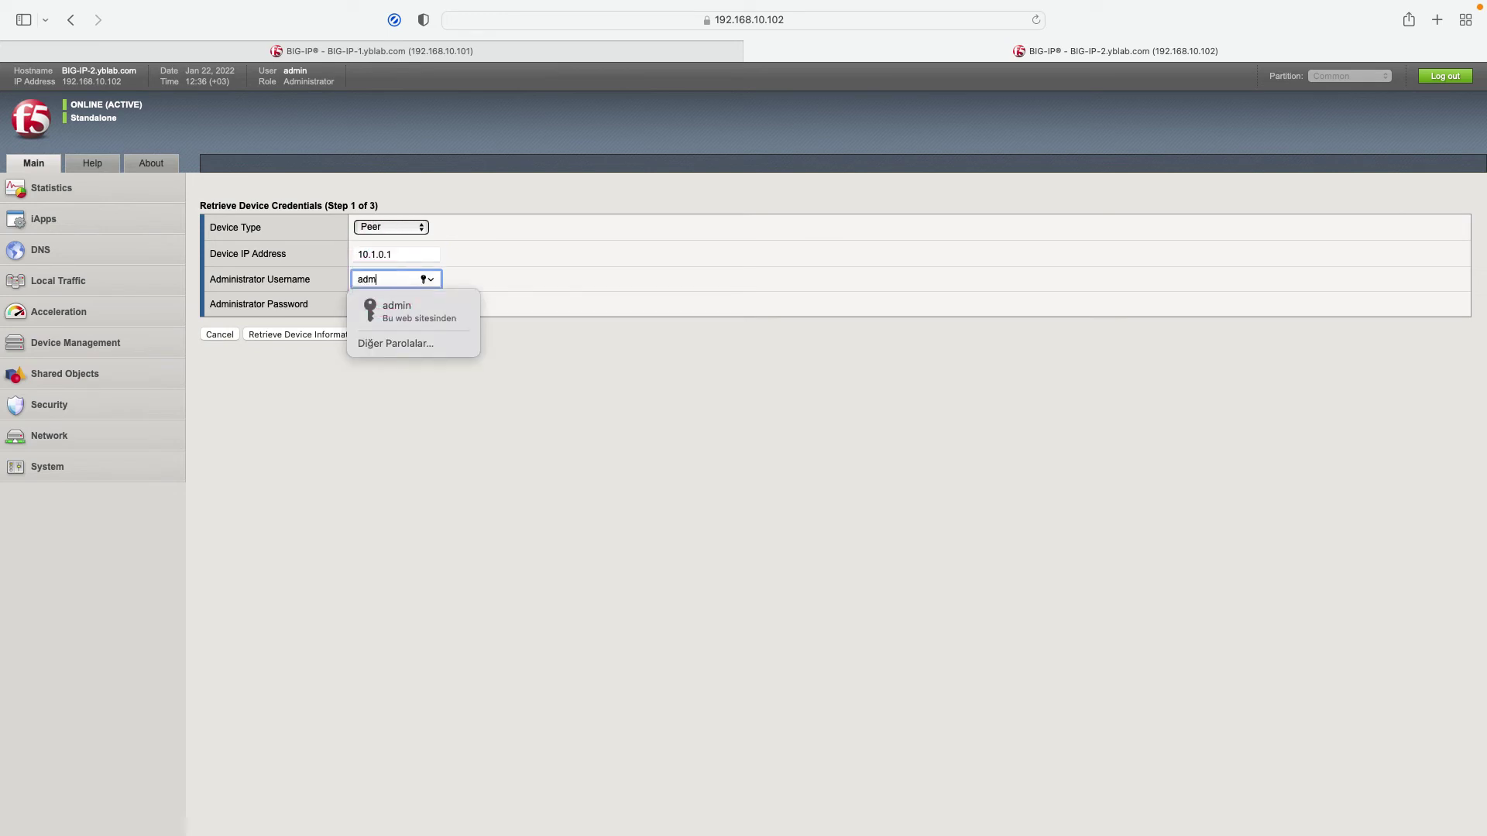
{"action": "key", "text": "Tab"}
{"action": "type", "text": "admin123"}
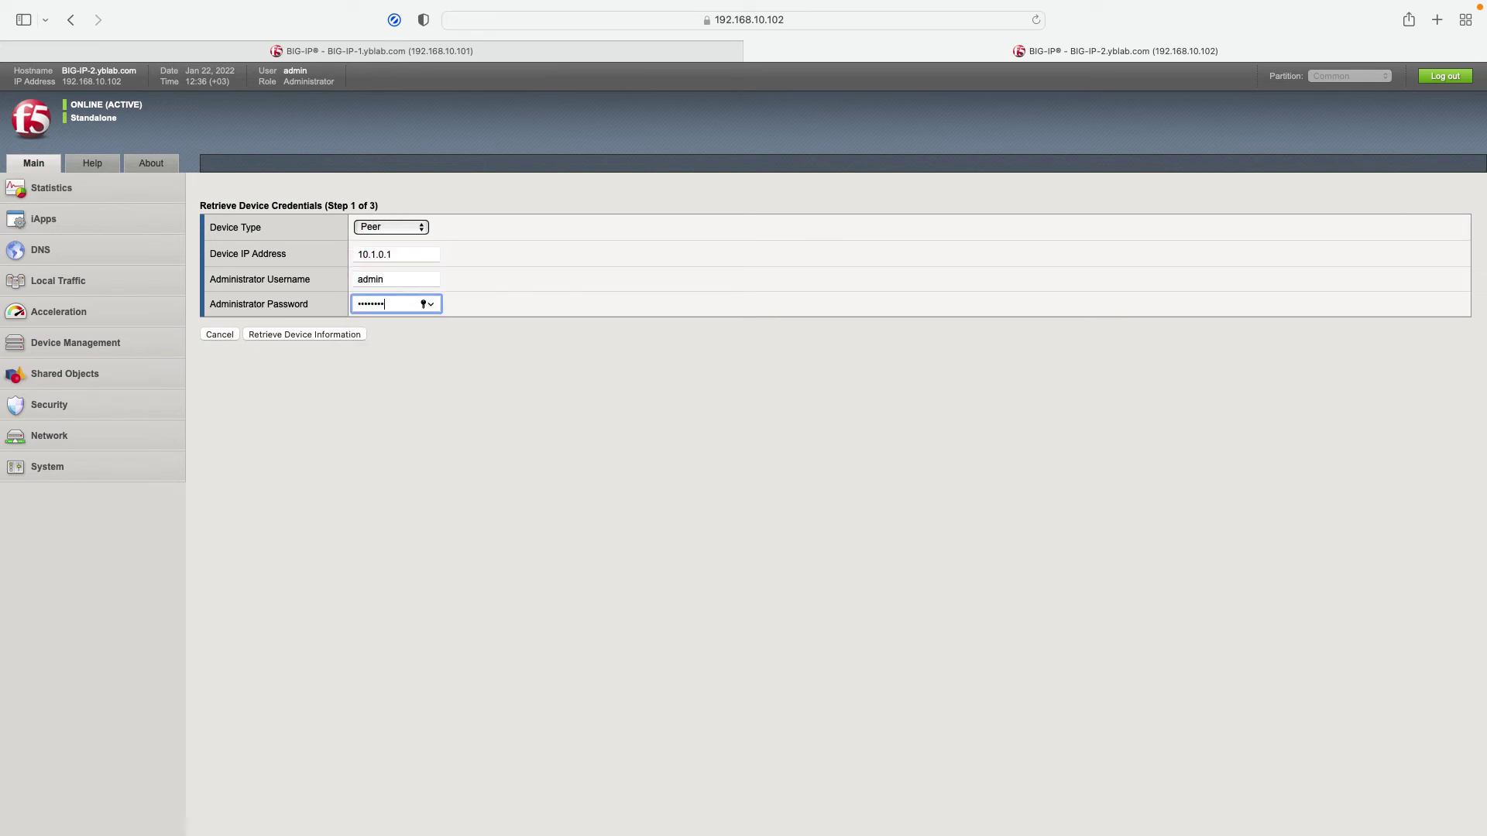
{"action": "left_click", "coordinate": [319, 338]}
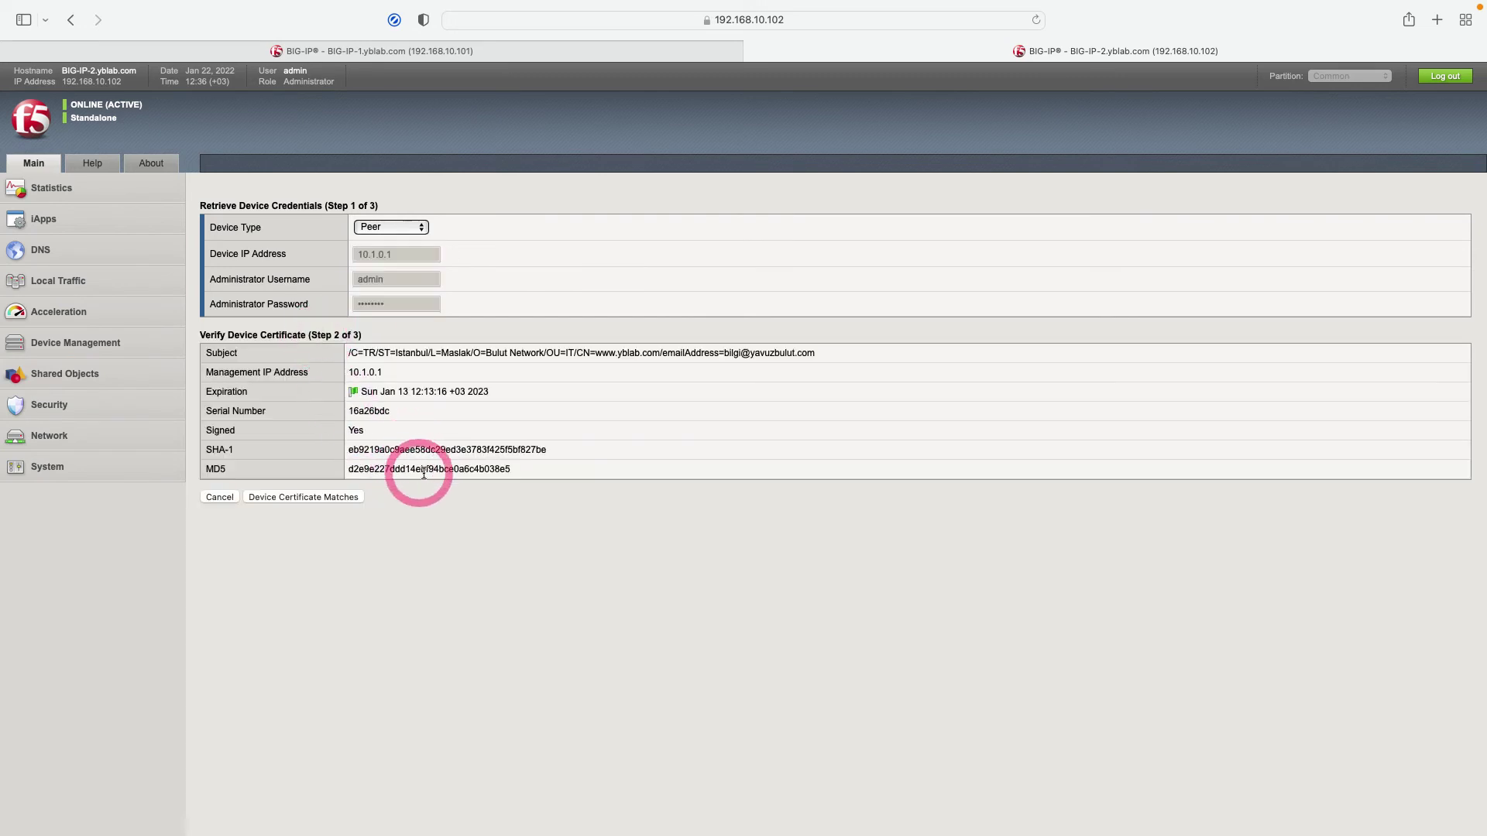
Confirm the certificate matches, name the group Failover-Sync-Group, and add the peer device.
{"action": "left_click", "coordinate": [336, 500]}
{"action": "left_click", "coordinate": [365, 540]}
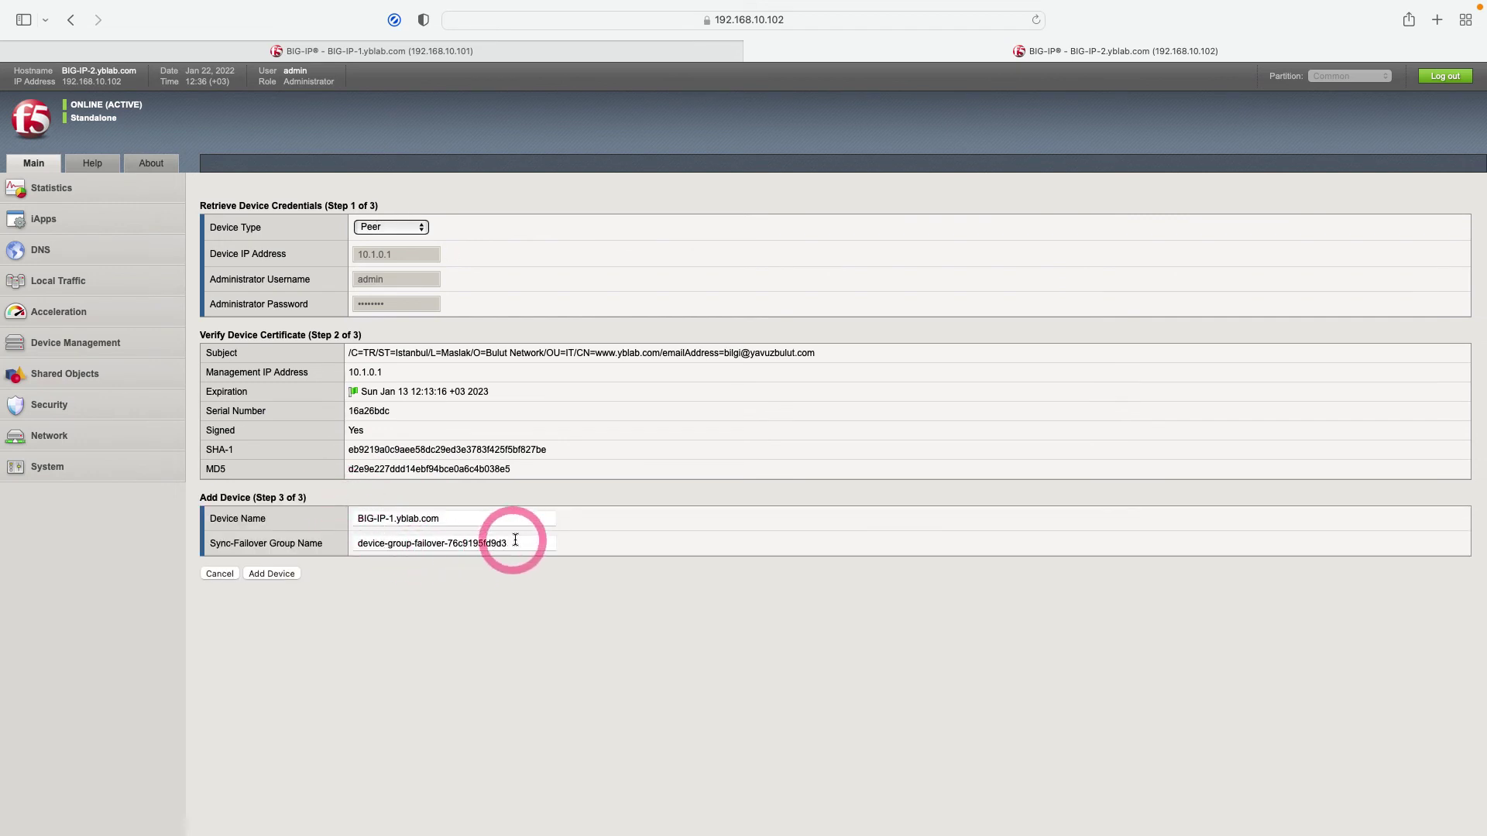
{"action": "left_click_drag", "start_coordinate": [511, 540], "coordinate": [356, 537]}
{"action": "type", "text": "Failover-Sync-Group"}
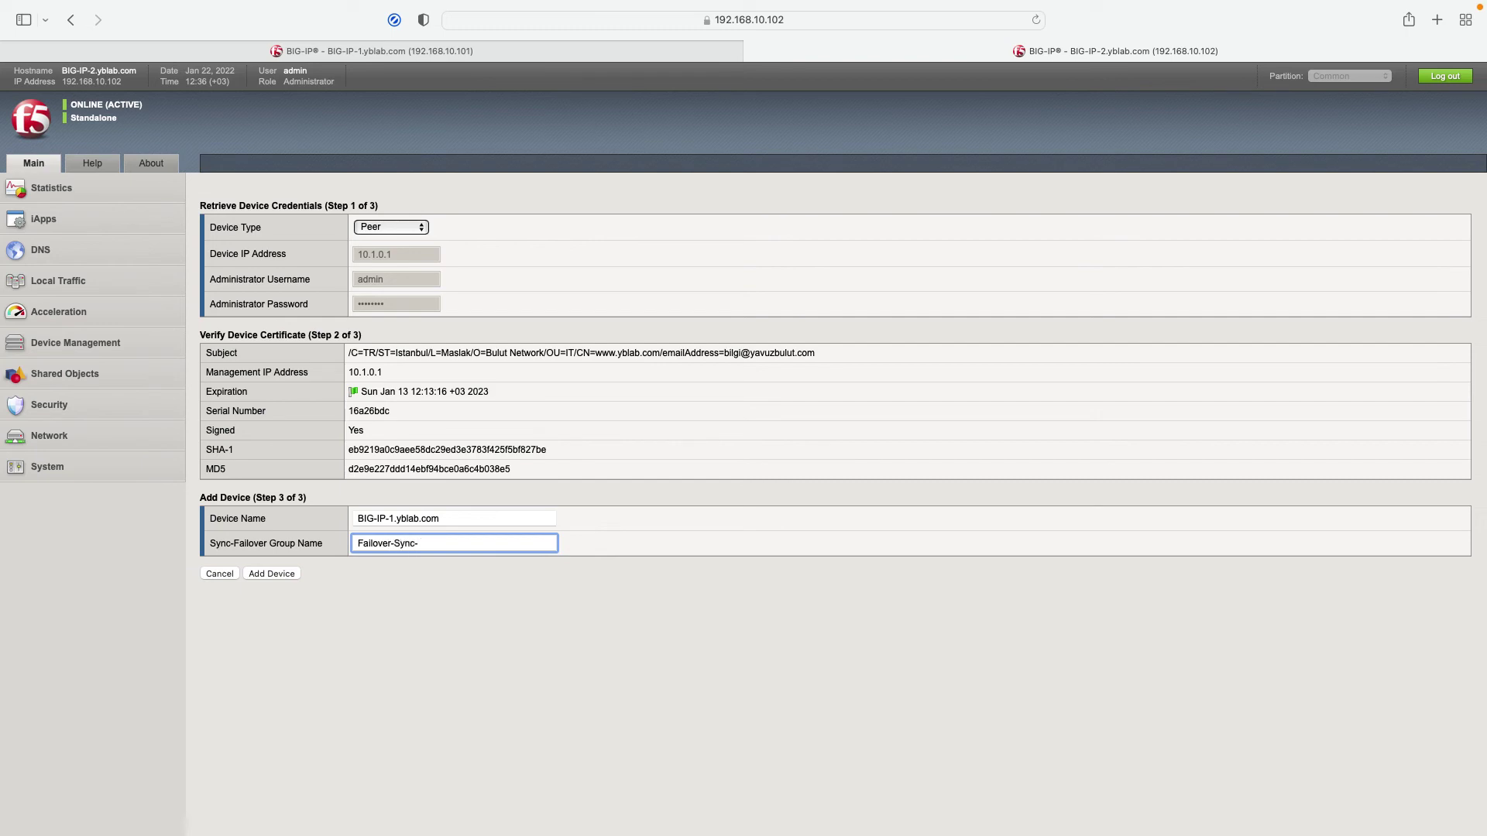
{"action": "left_click", "coordinate": [285, 573]}
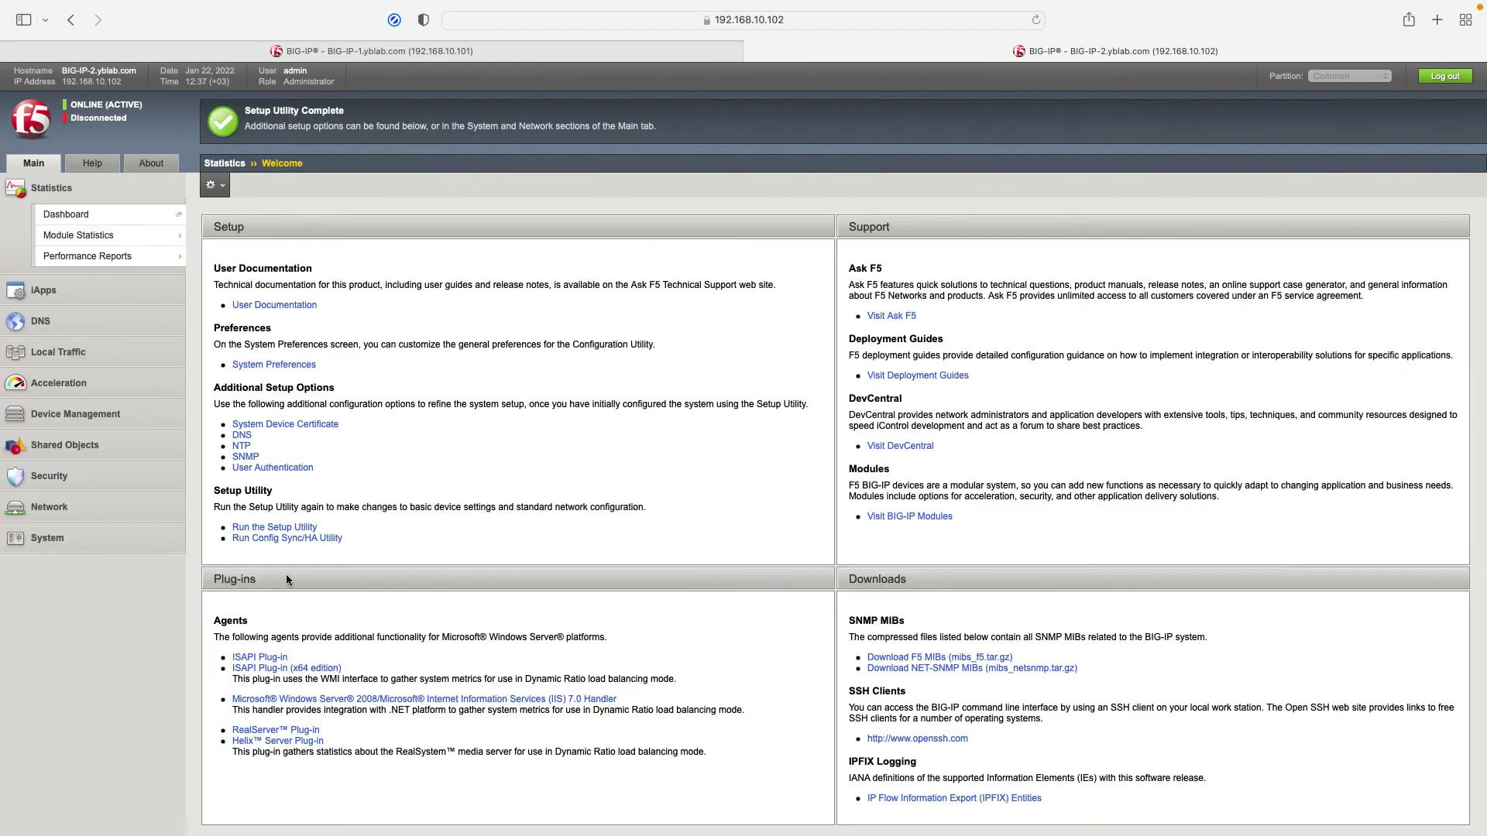
Open BIG-IP-2's Self IP List from the Network section.
{"action": "left_click", "coordinate": [182, 184]}
{"action": "left_click", "coordinate": [134, 127]}
{"action": "left_click", "coordinate": [51, 506]}
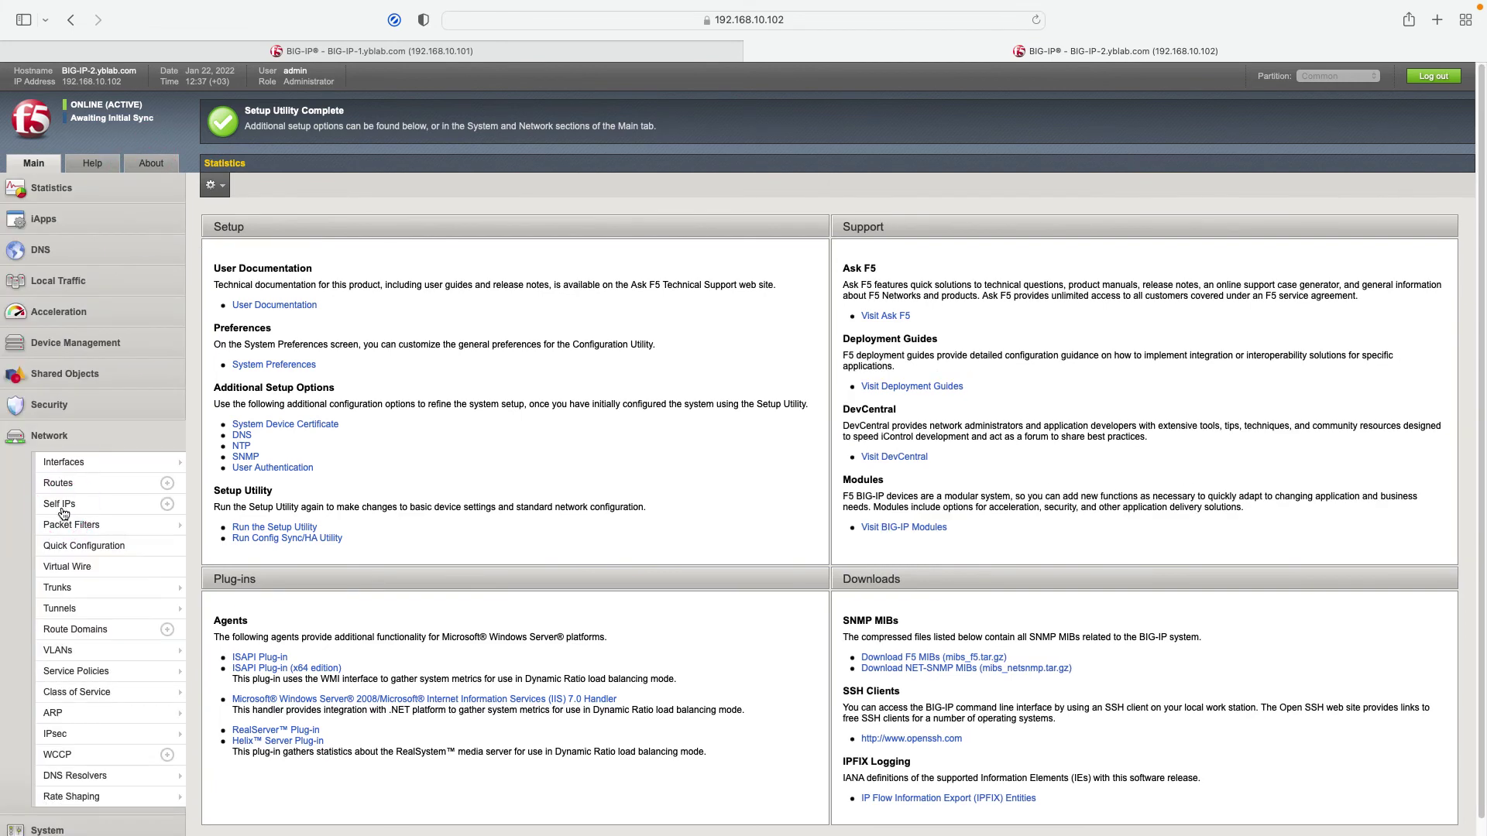
{"action": "left_click", "coordinate": [64, 505]}
Create a new self IP named 192.168.10.222 with address 192.168.10.222 and netmask 255.255.255.0.
{"action": "left_click", "coordinate": [355, 477]}
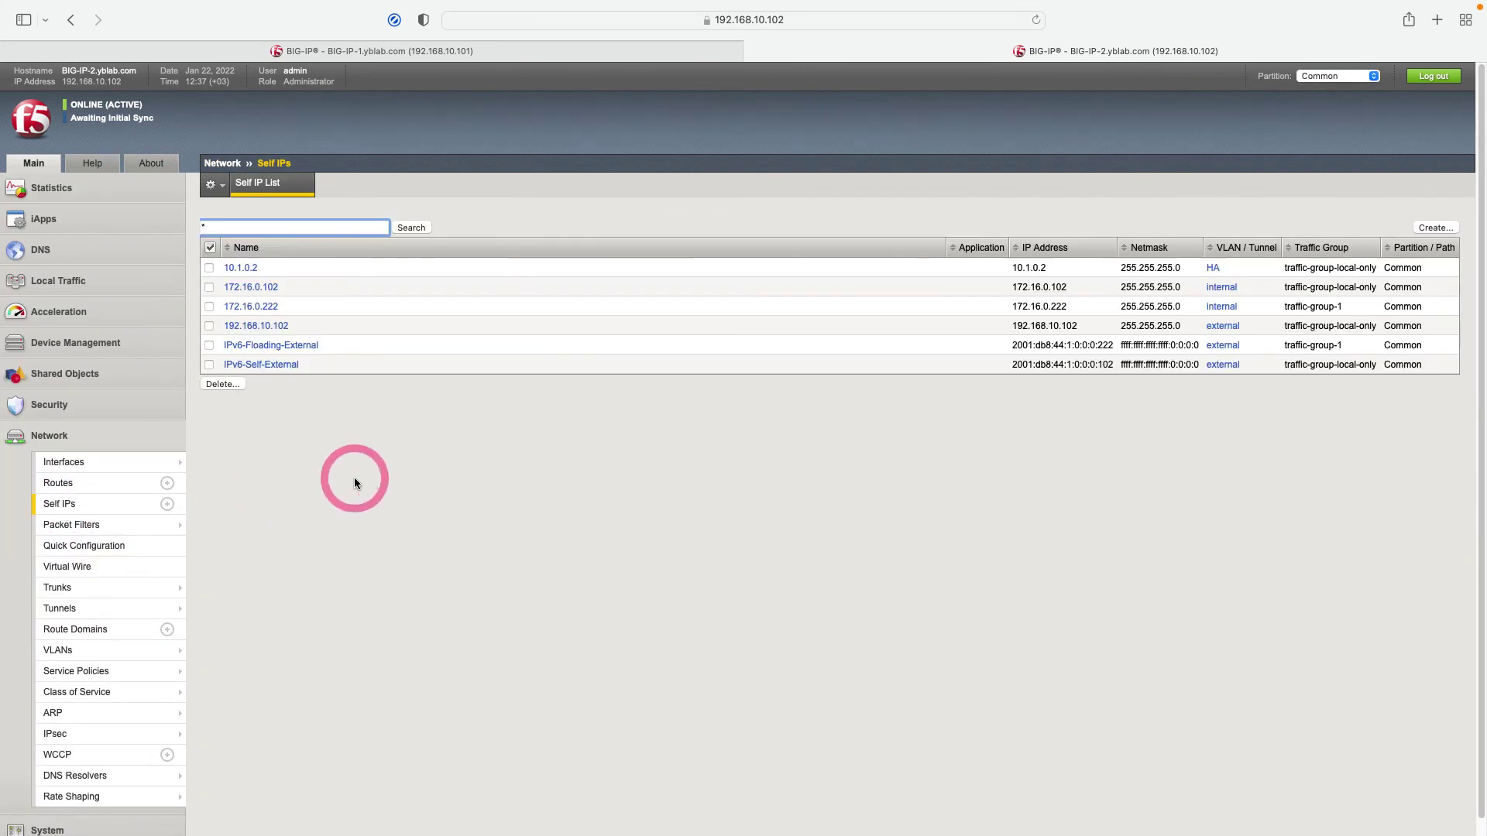
{"action": "left_click", "coordinate": [1435, 227]}
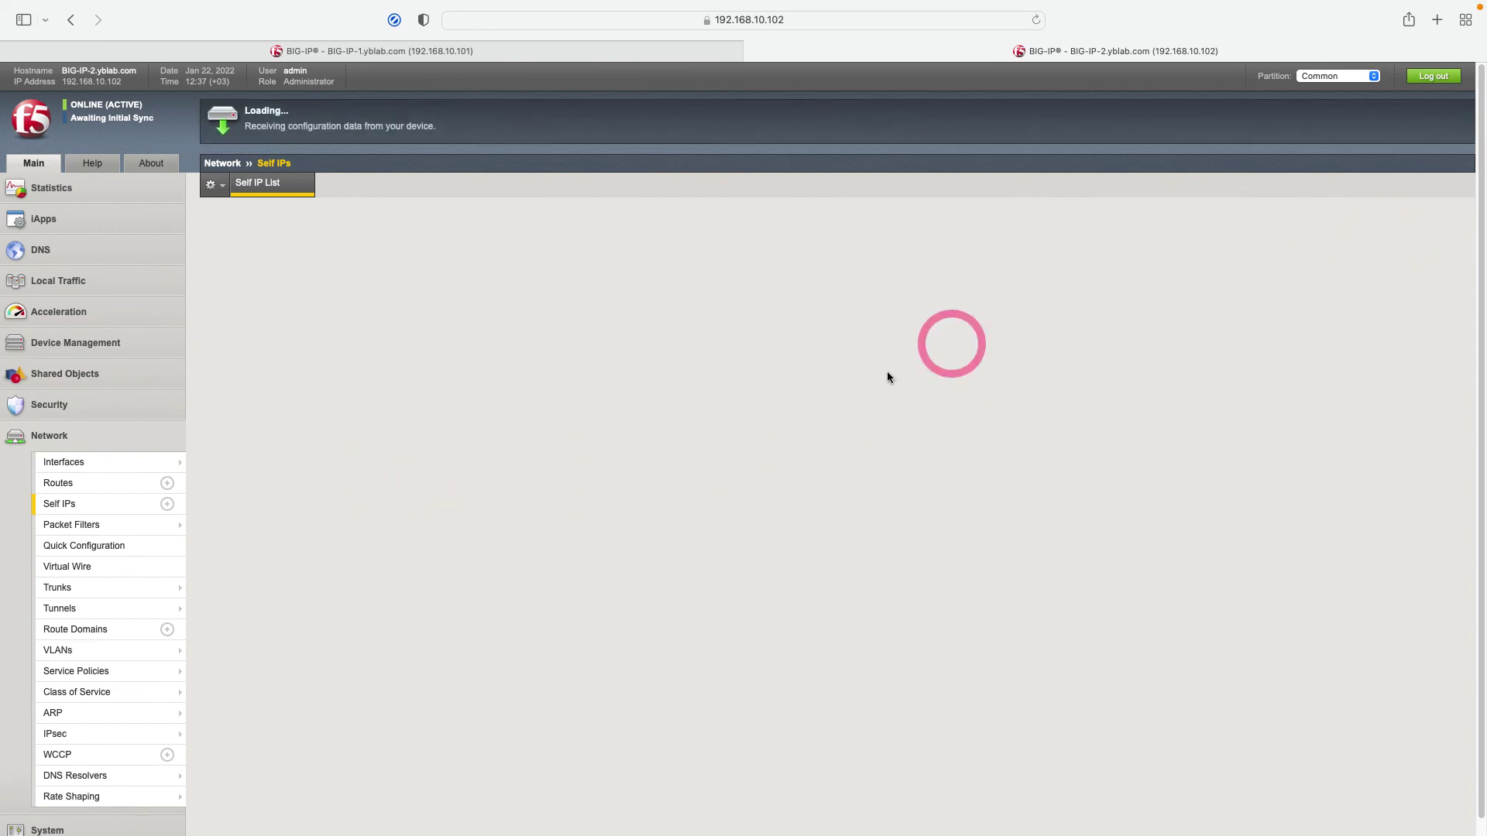
{"action": "left_click", "coordinate": [425, 227]}
{"action": "type", "text": "192"}
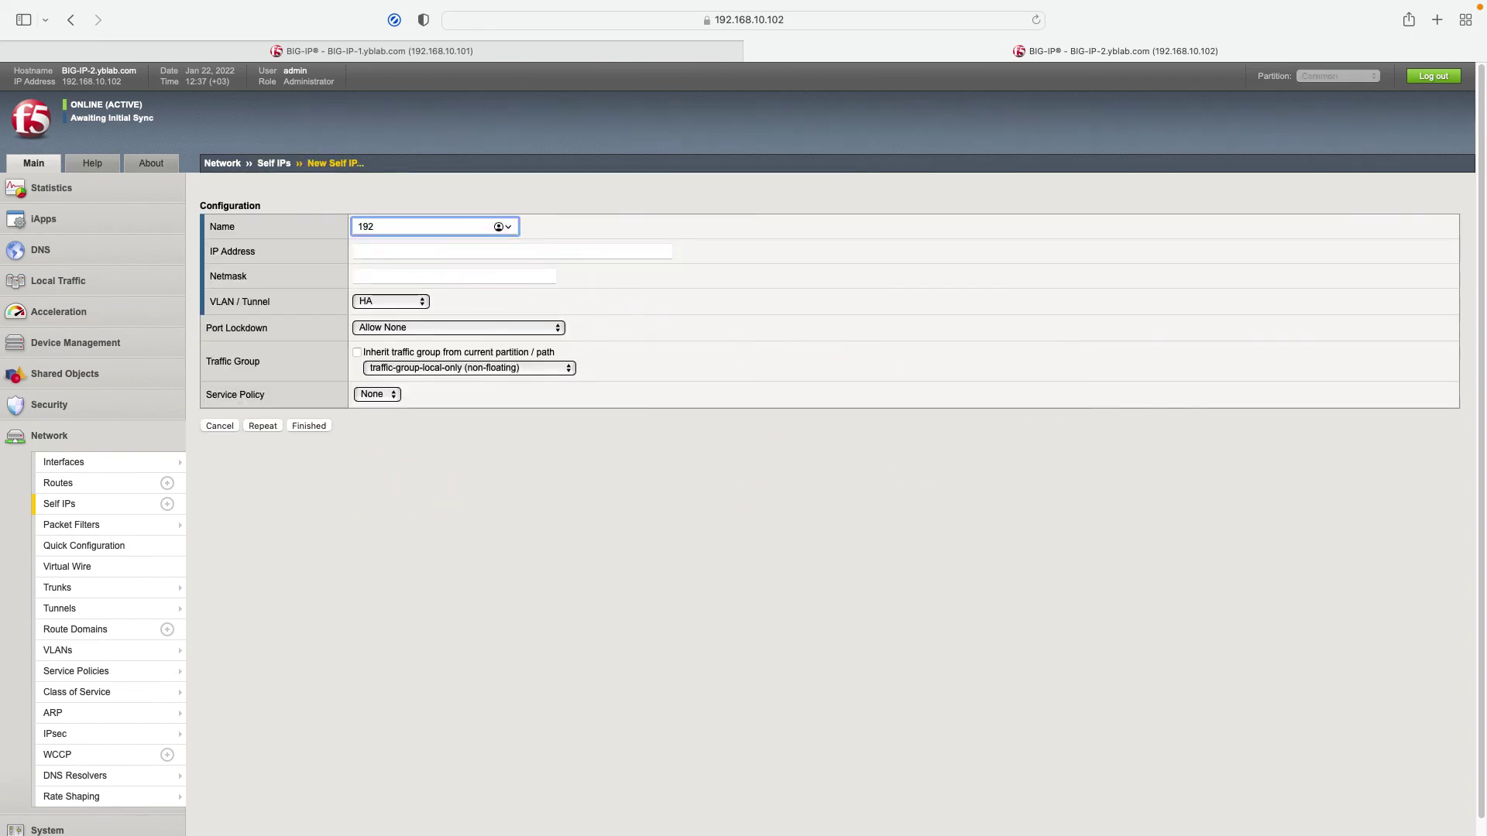
{"action": "type", "text": ".168.10.22"}
{"action": "left_click", "coordinate": [421, 226]}
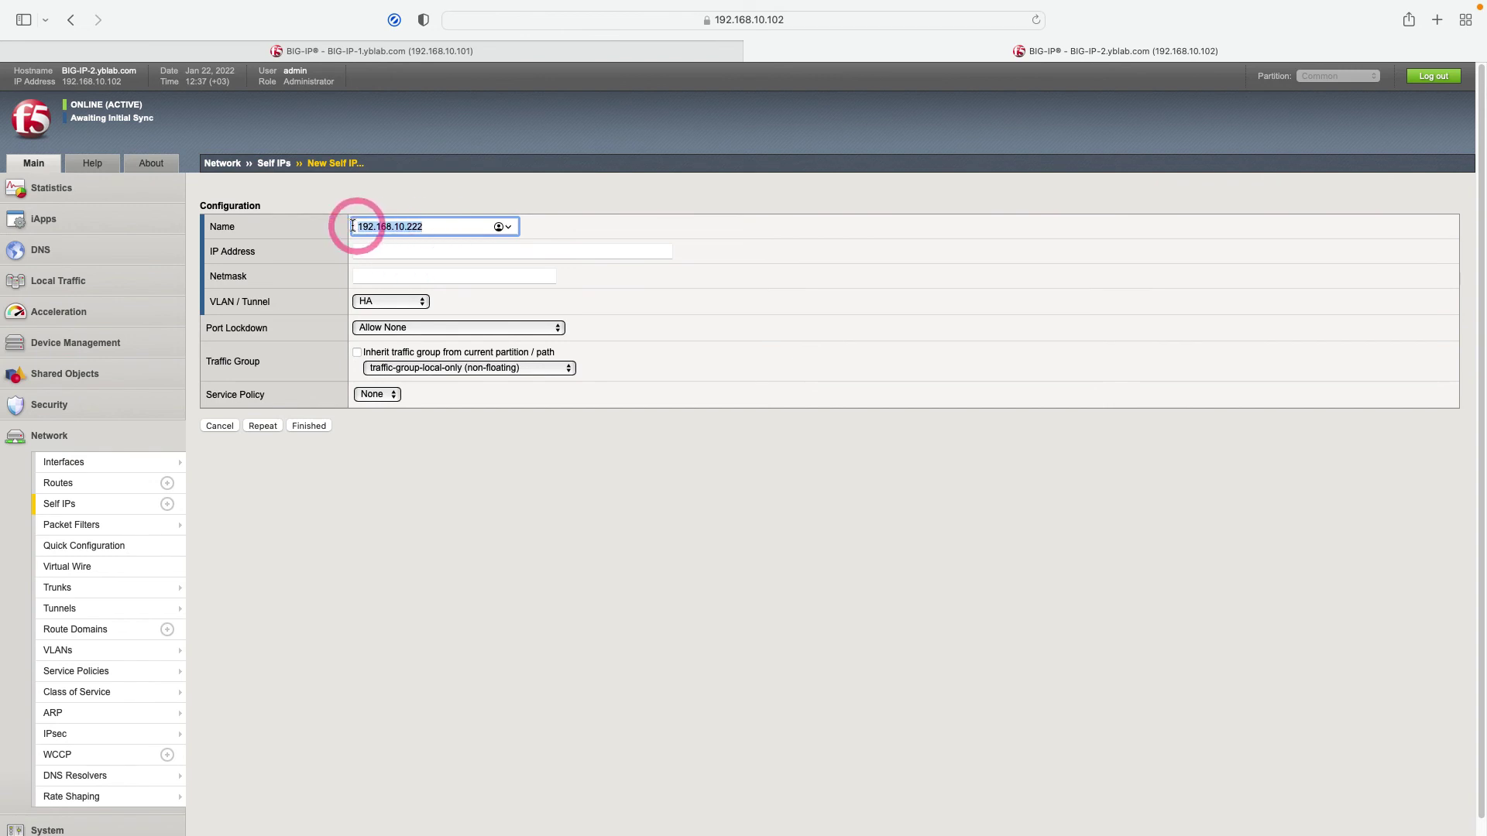
{"action": "left_click", "coordinate": [369, 249]}
{"action": "type", "text": "1"}
{"action": "left_click", "coordinate": [375, 272]}
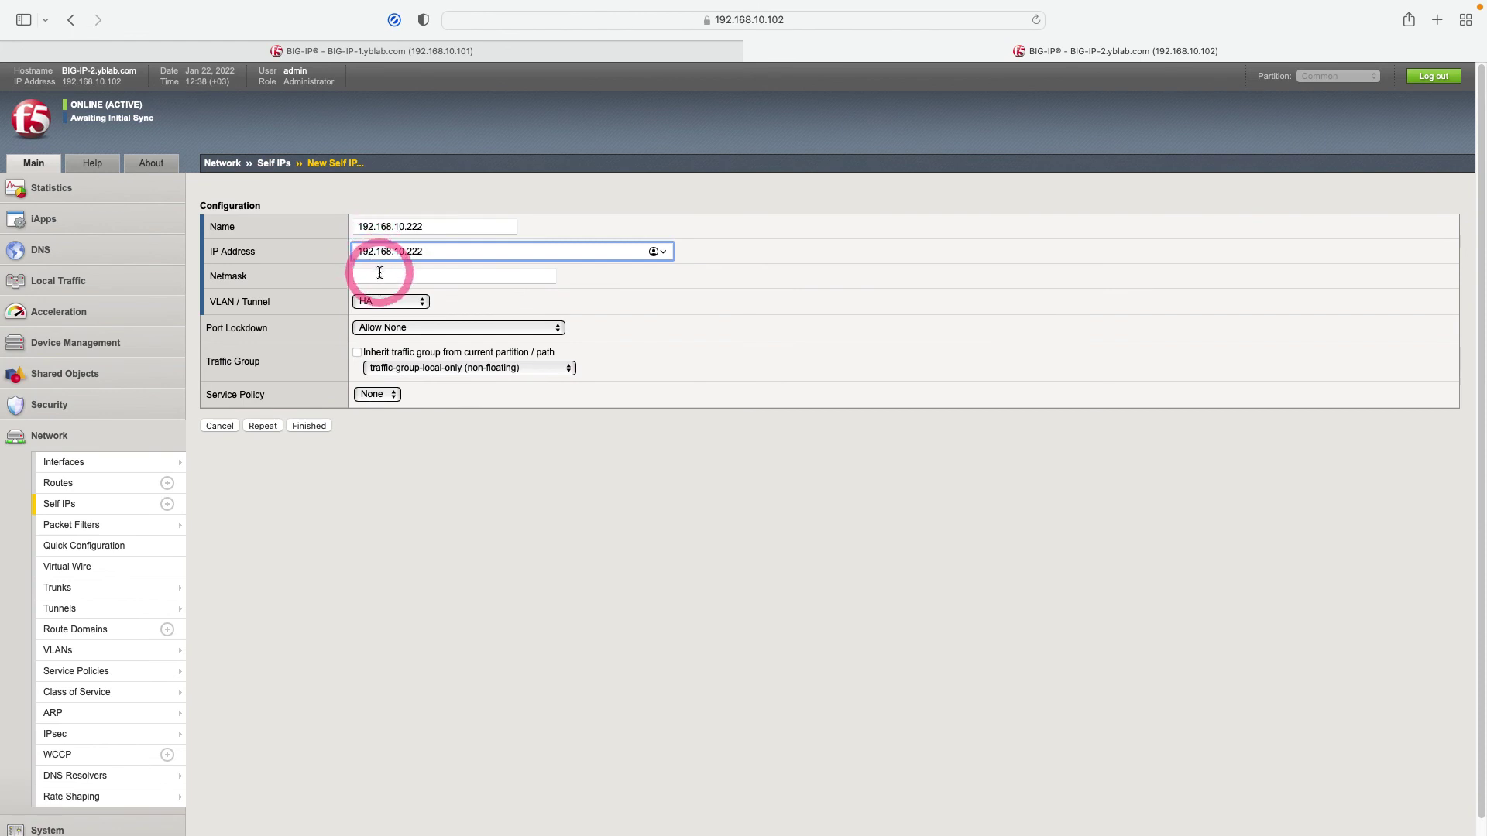
{"action": "left_click", "coordinate": [375, 275]}
{"action": "type", "text": "255.255"}
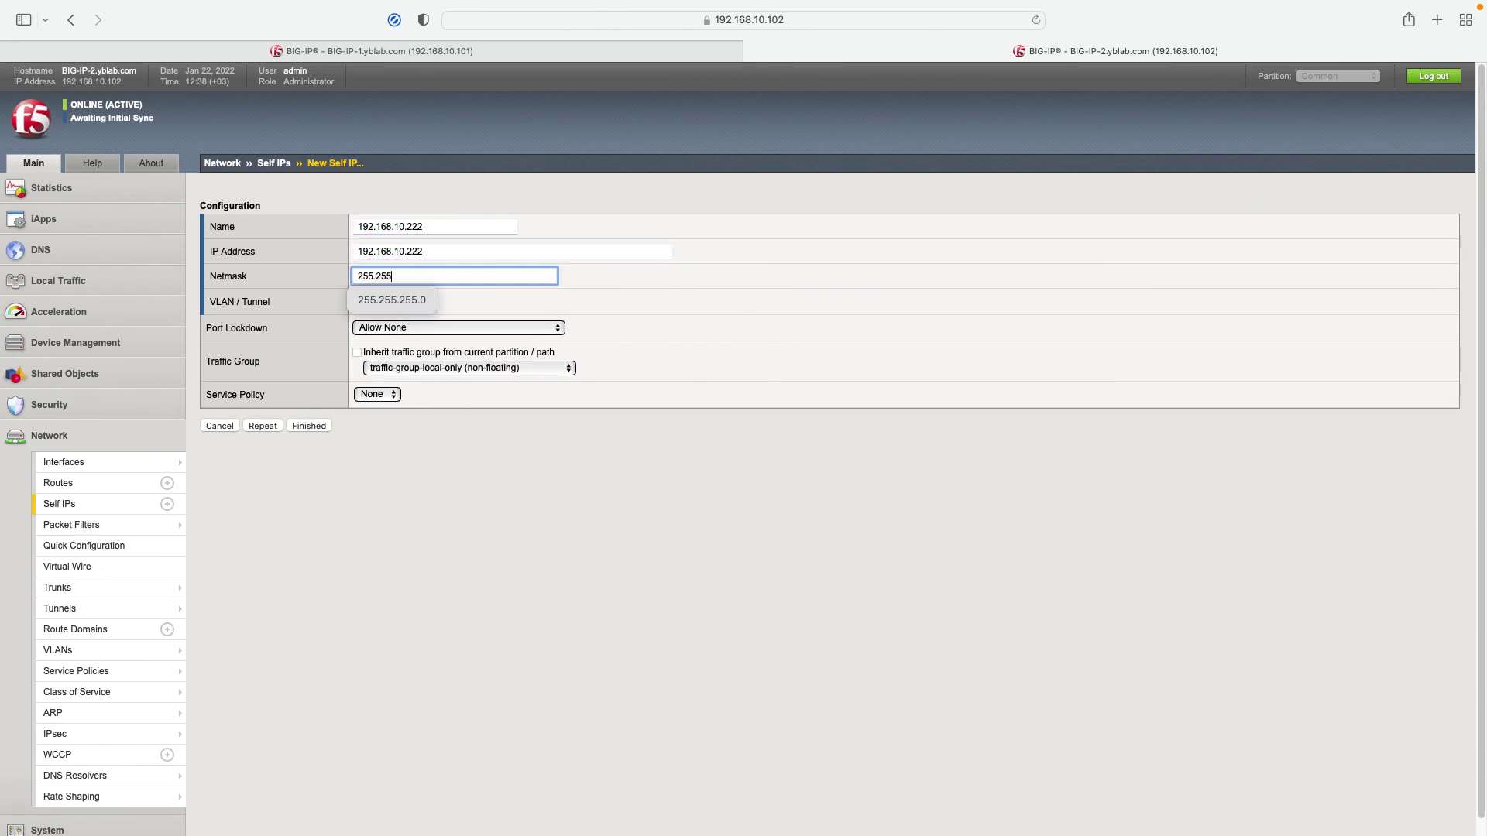
{"action": "left_click", "coordinate": [390, 300]}
Put it on the external VLAN with Allow Default in traffic-group-1 (floating), save, and open Routes.
{"action": "left_click", "coordinate": [387, 301]}
{"action": "left_click", "coordinate": [387, 300]}
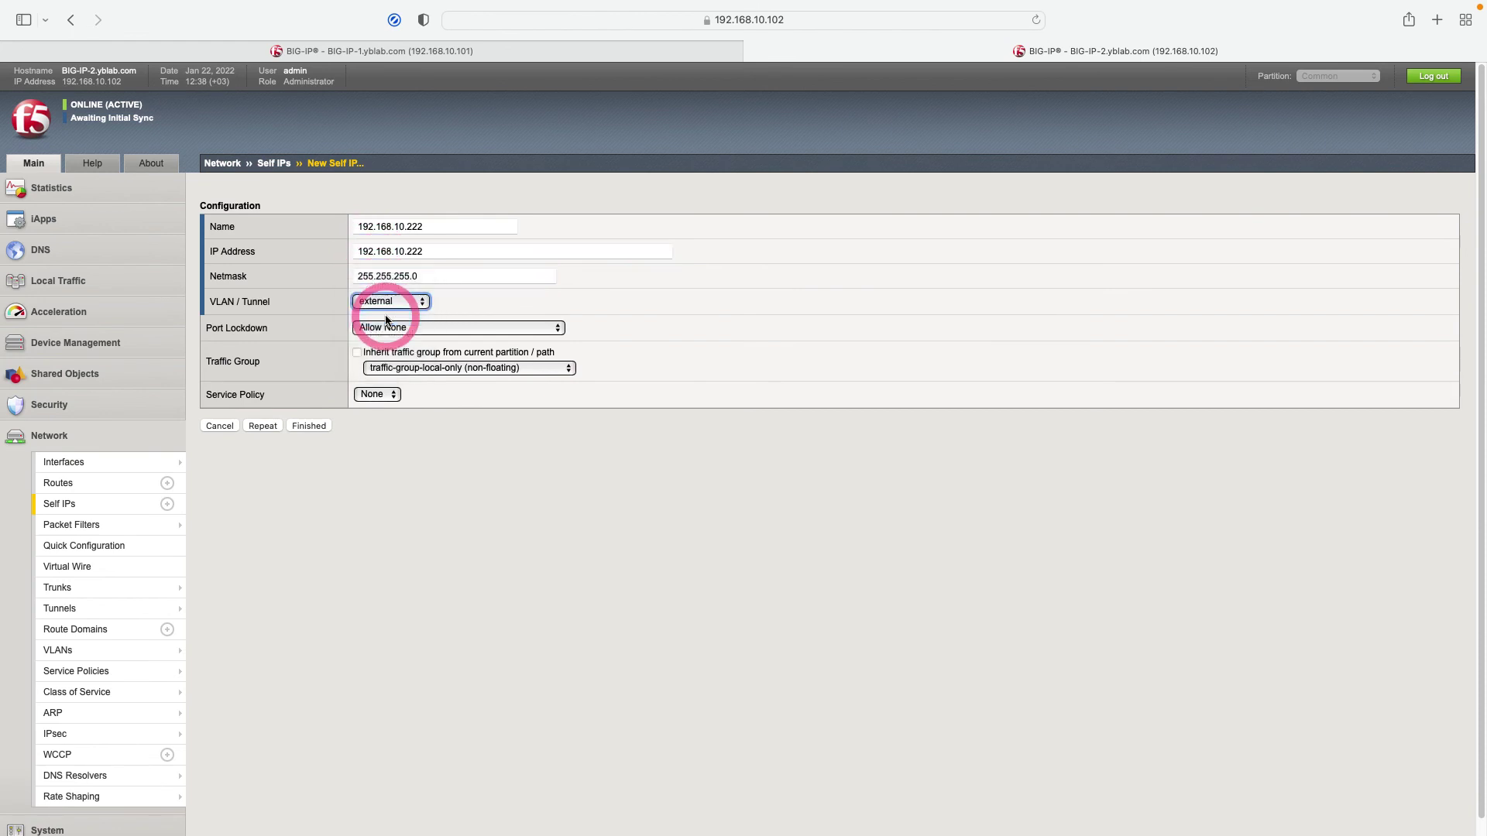
{"action": "left_click", "coordinate": [398, 328]}
{"action": "left_click", "coordinate": [395, 299]}
{"action": "left_click", "coordinate": [440, 368]}
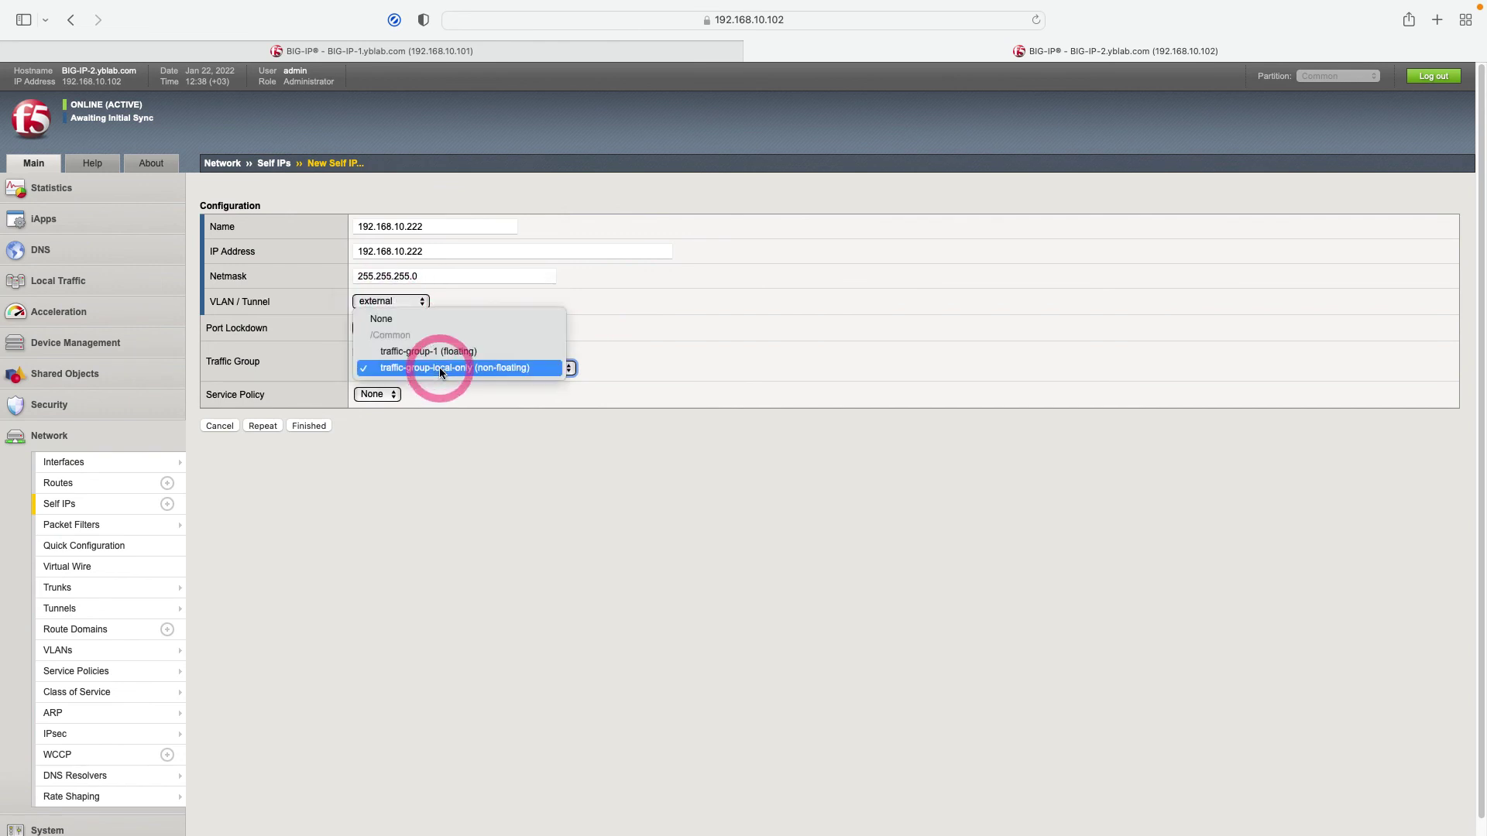
{"action": "left_click", "coordinate": [434, 352]}
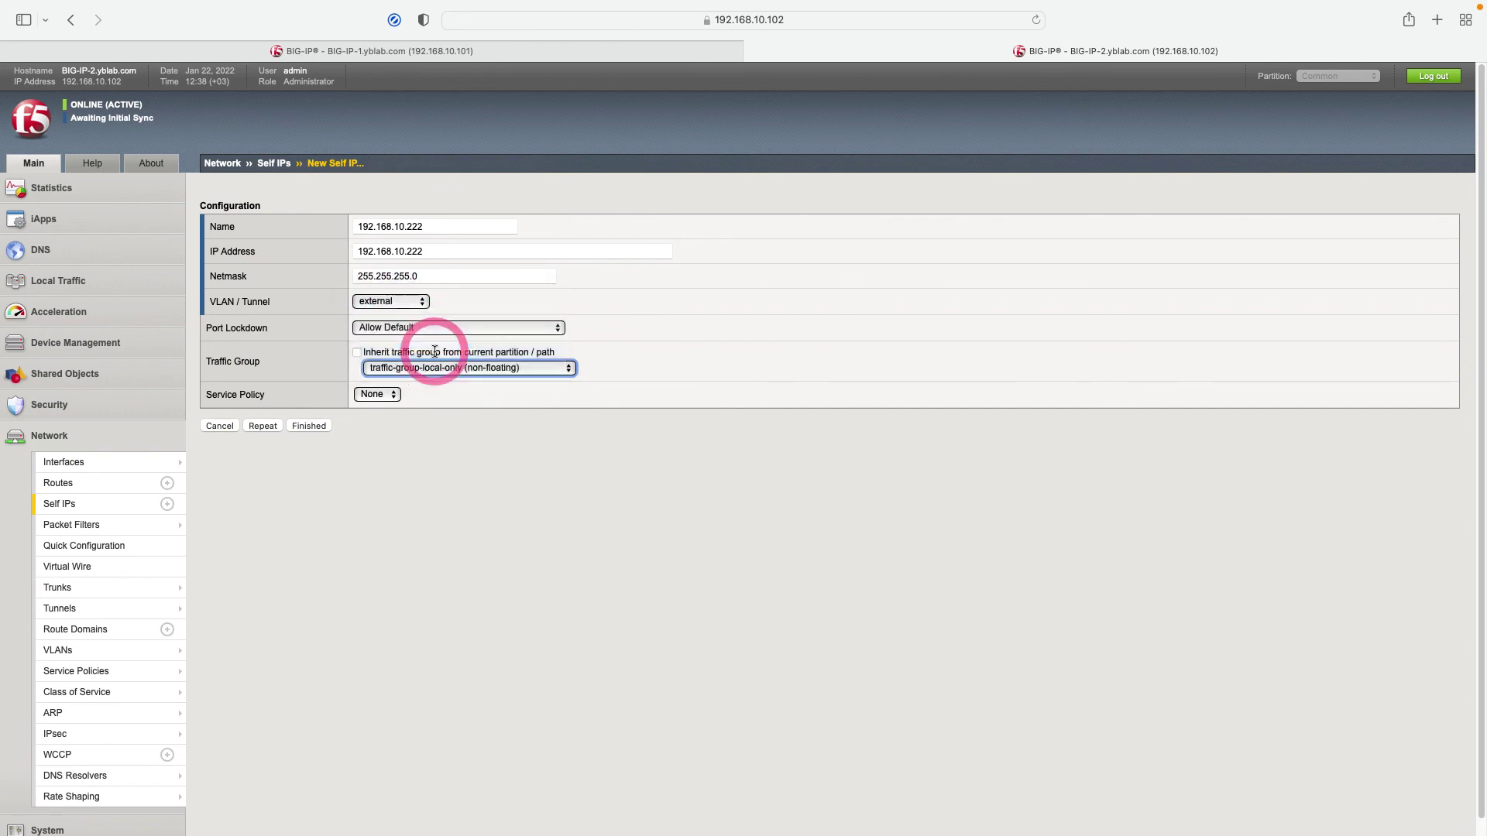
{"action": "left_click", "coordinate": [314, 426]}
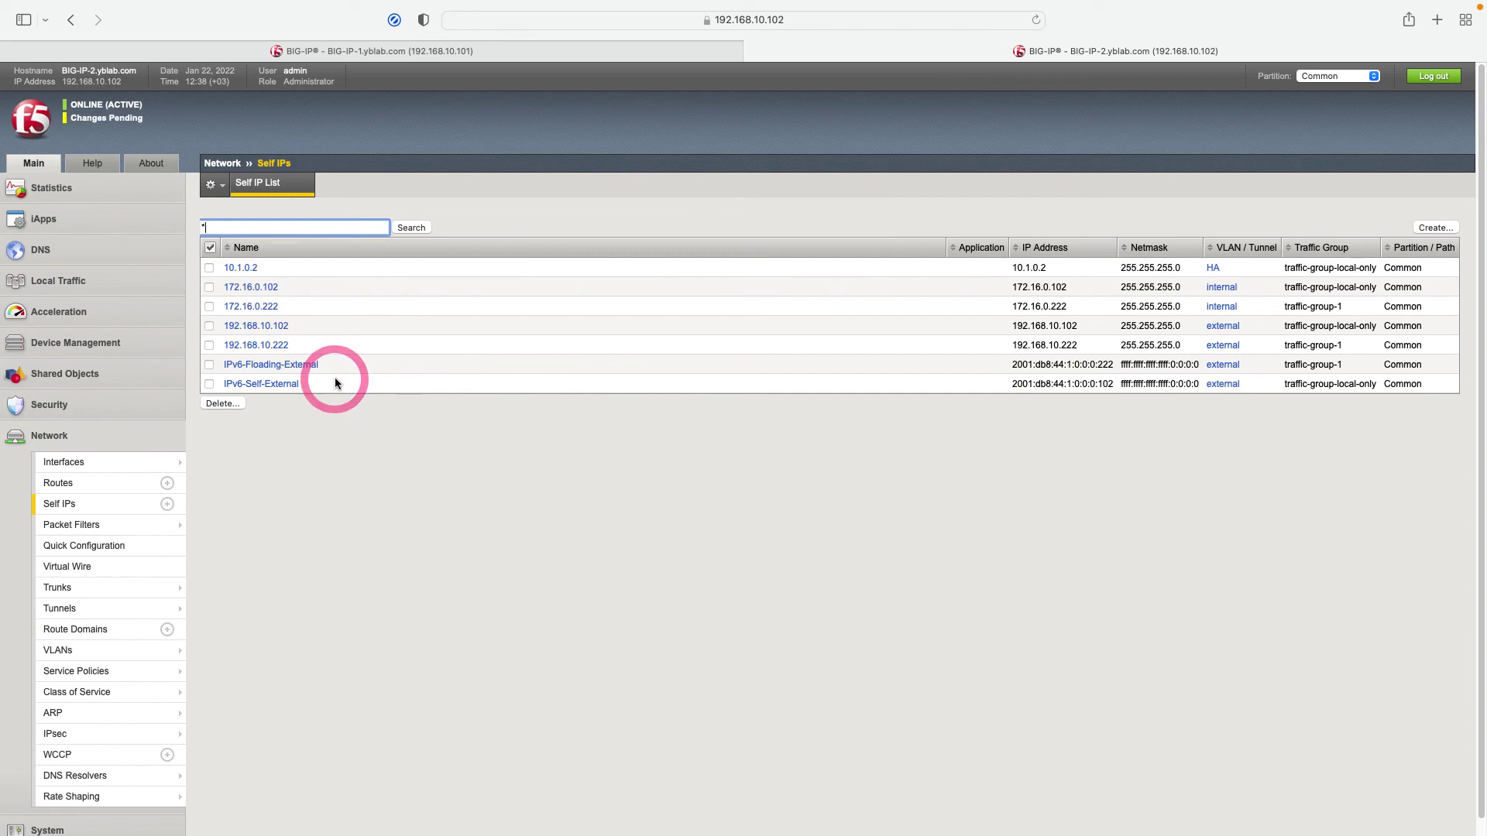
{"action": "left_click", "coordinate": [84, 485]}
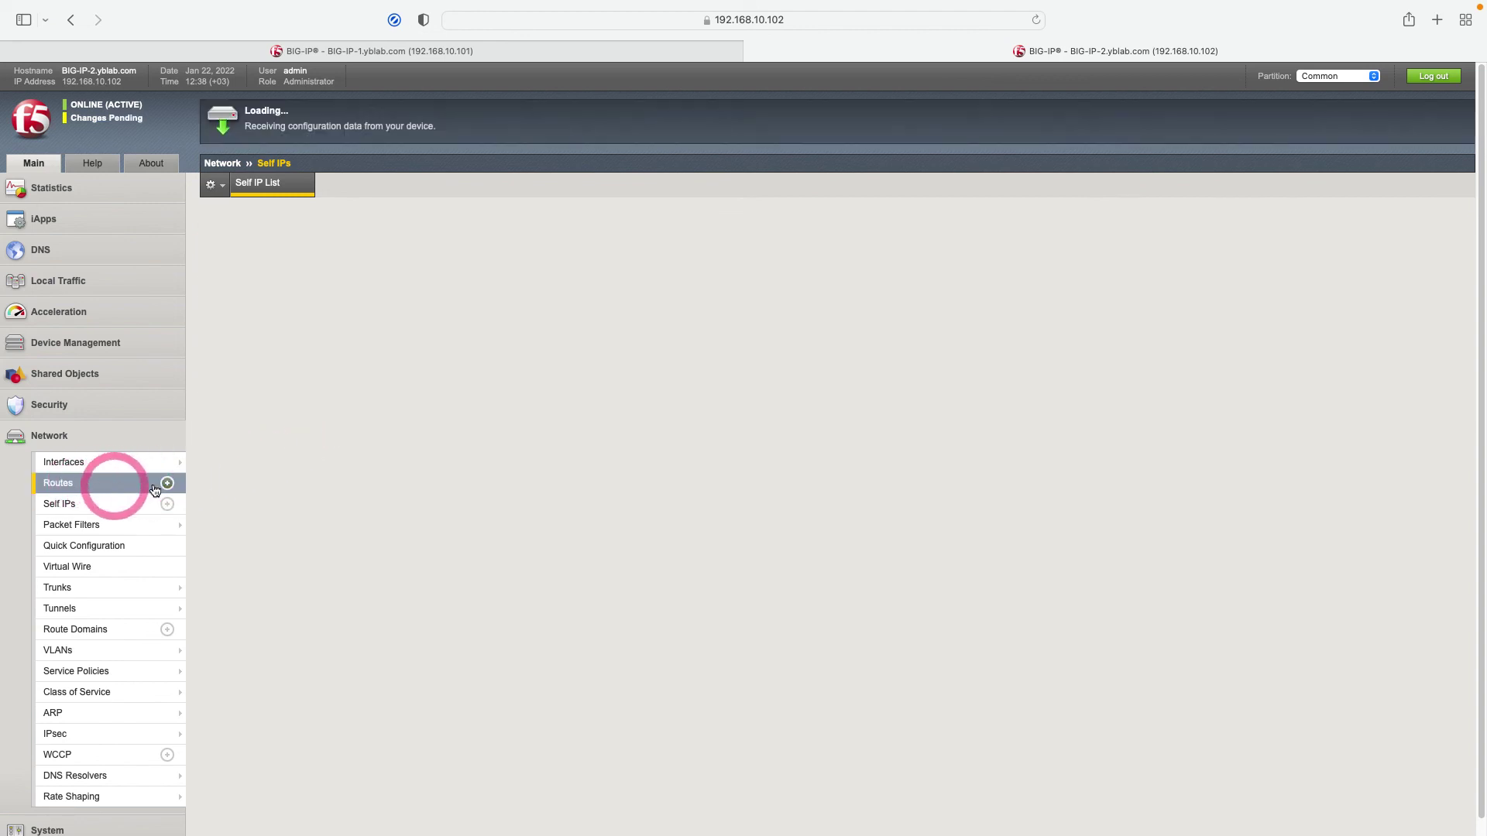
Switch to BIG-IP-1 and confirm it reports ONLINE (STANDBY) with Changes Pending.
{"action": "left_click", "coordinate": [288, 376]}
{"action": "left_click", "coordinate": [30, 125]}
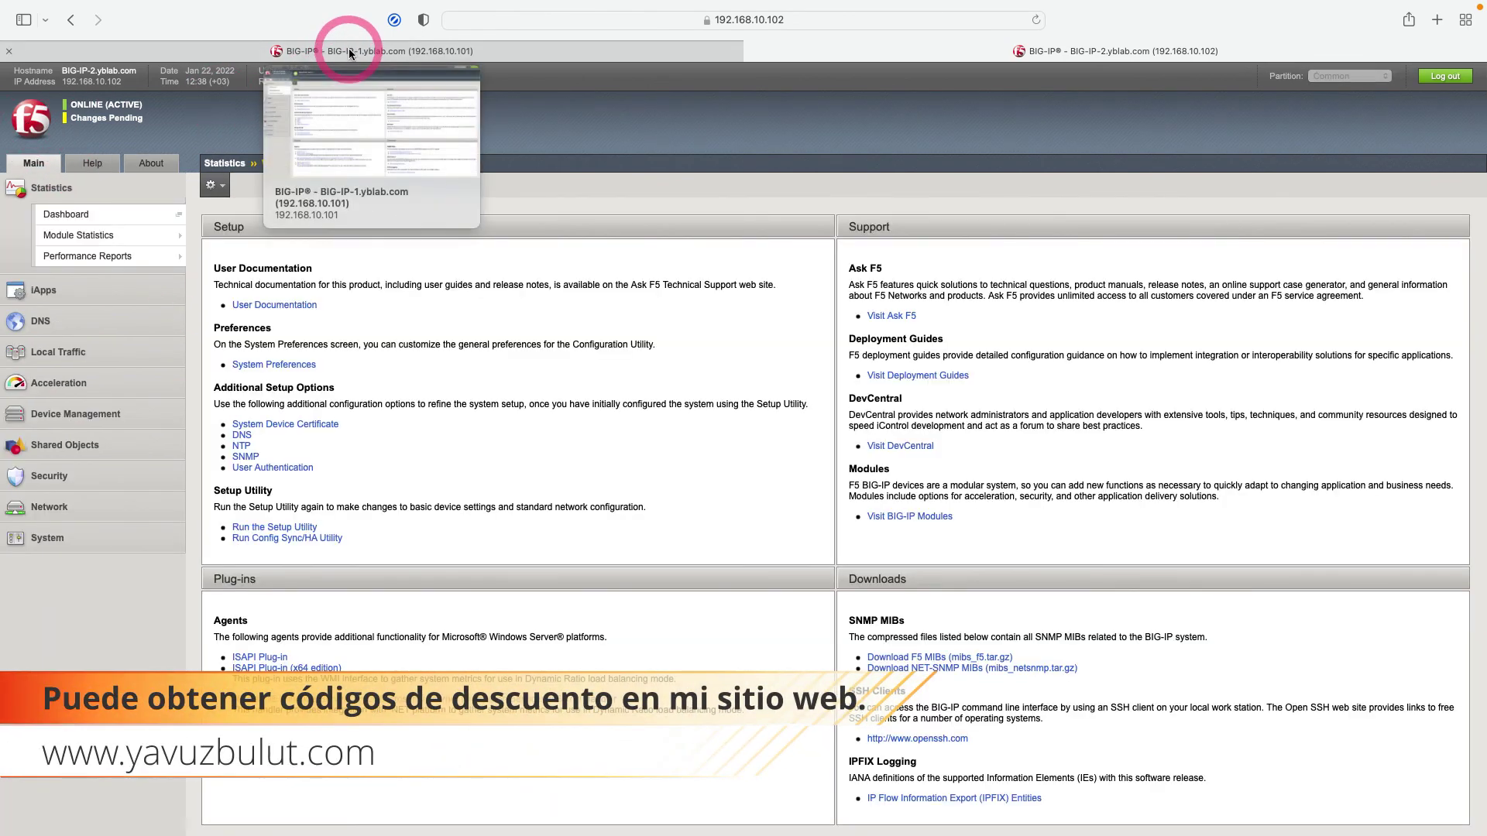
{"action": "left_click", "coordinate": [348, 48]}
{"action": "left_click", "coordinate": [337, 263]}
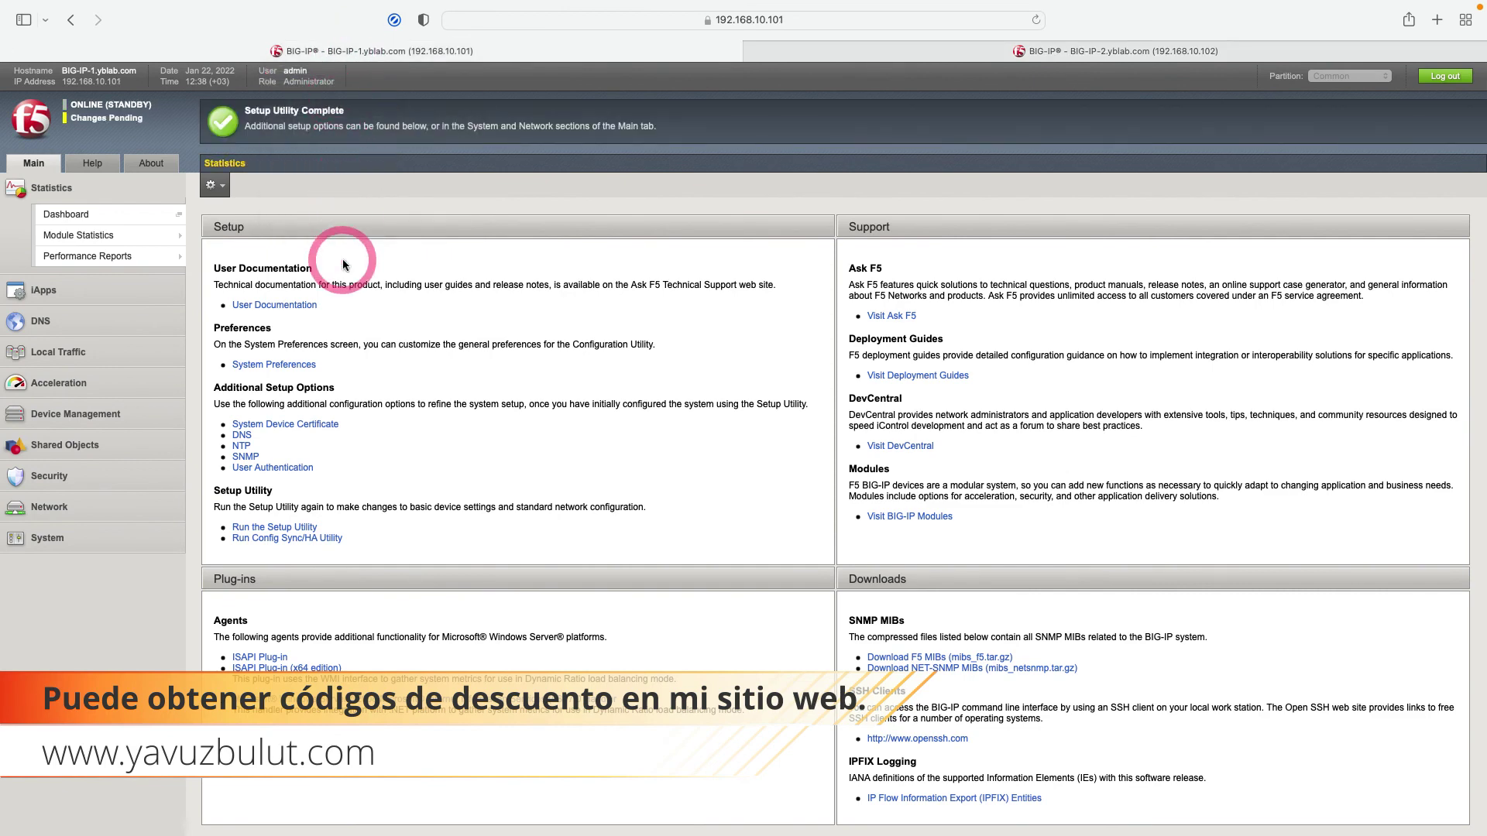
{"action": "left_click", "coordinate": [163, 141]}
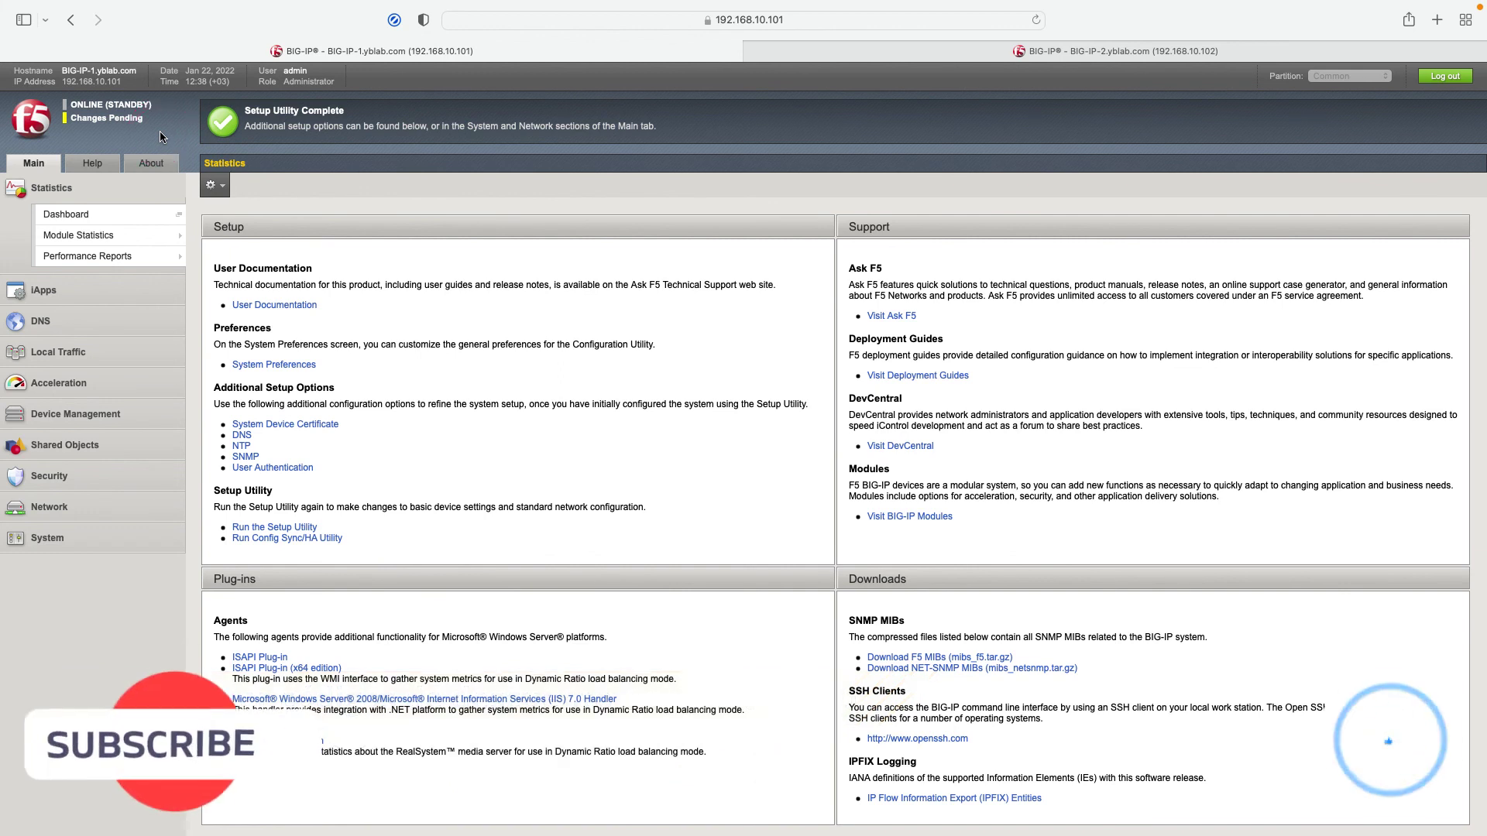
{"action": "left_click", "coordinate": [132, 125]}
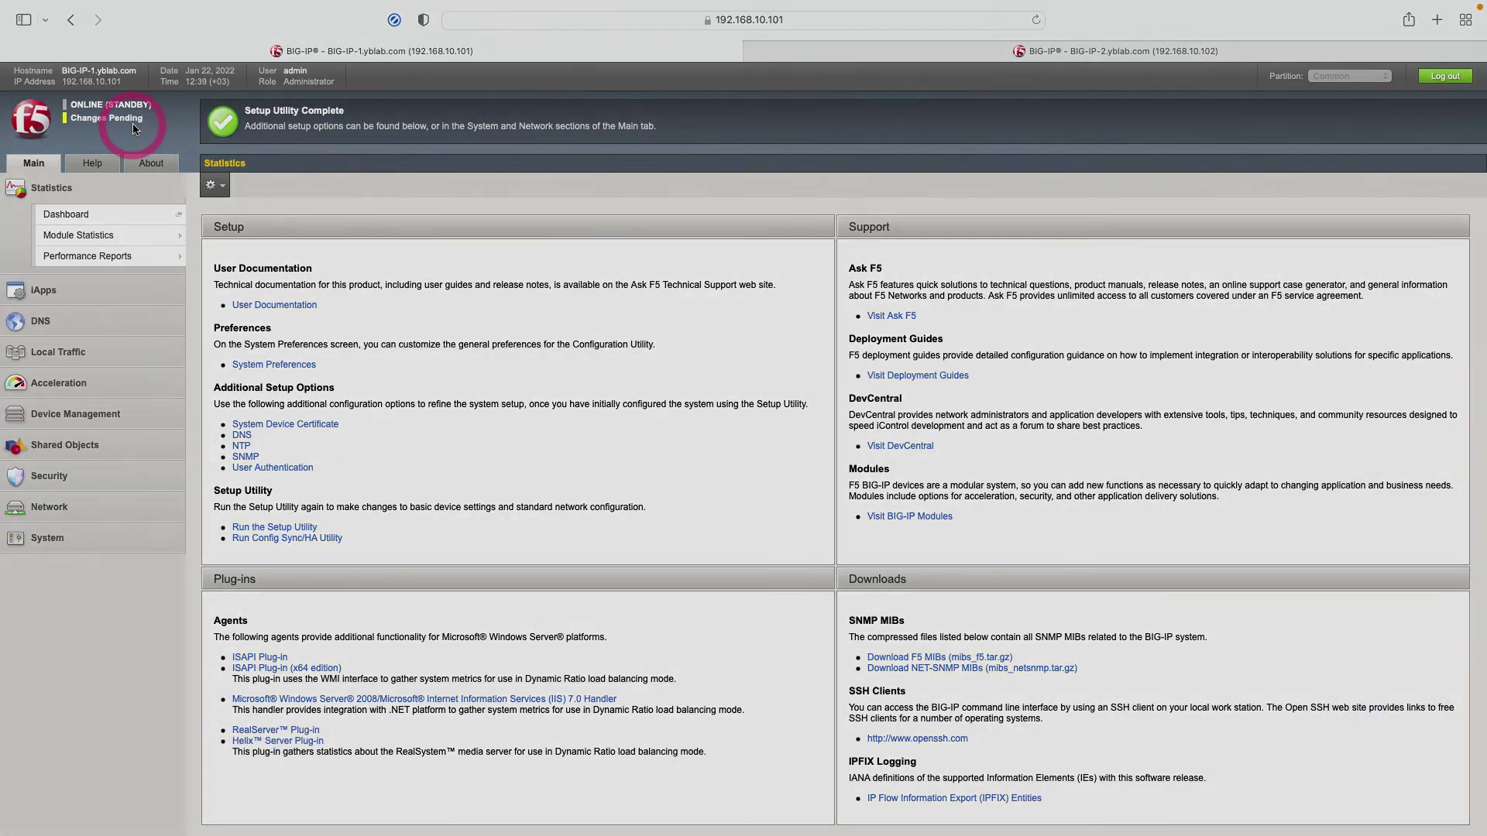